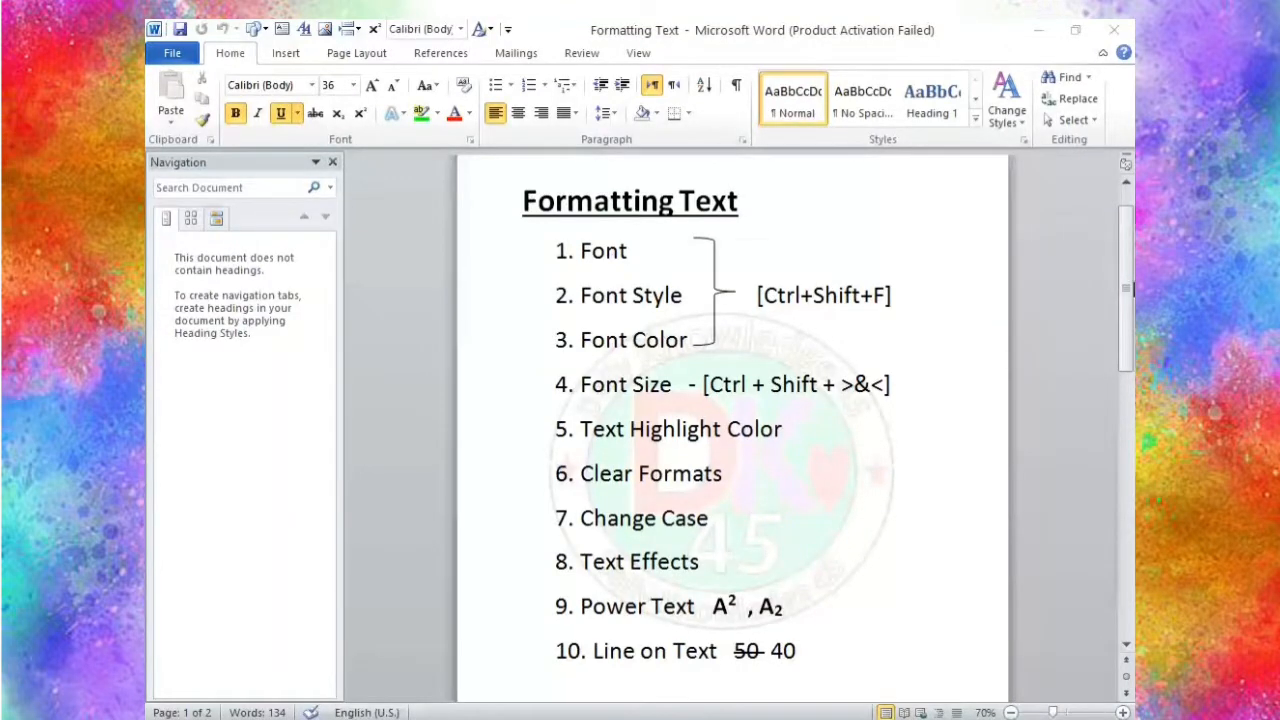
Change the sample phrase in the Font line on page 2 to the Algerian font.
{"action": "left_click_drag", "start_coordinate": [1128, 288], "coordinate": [1122, 493]}
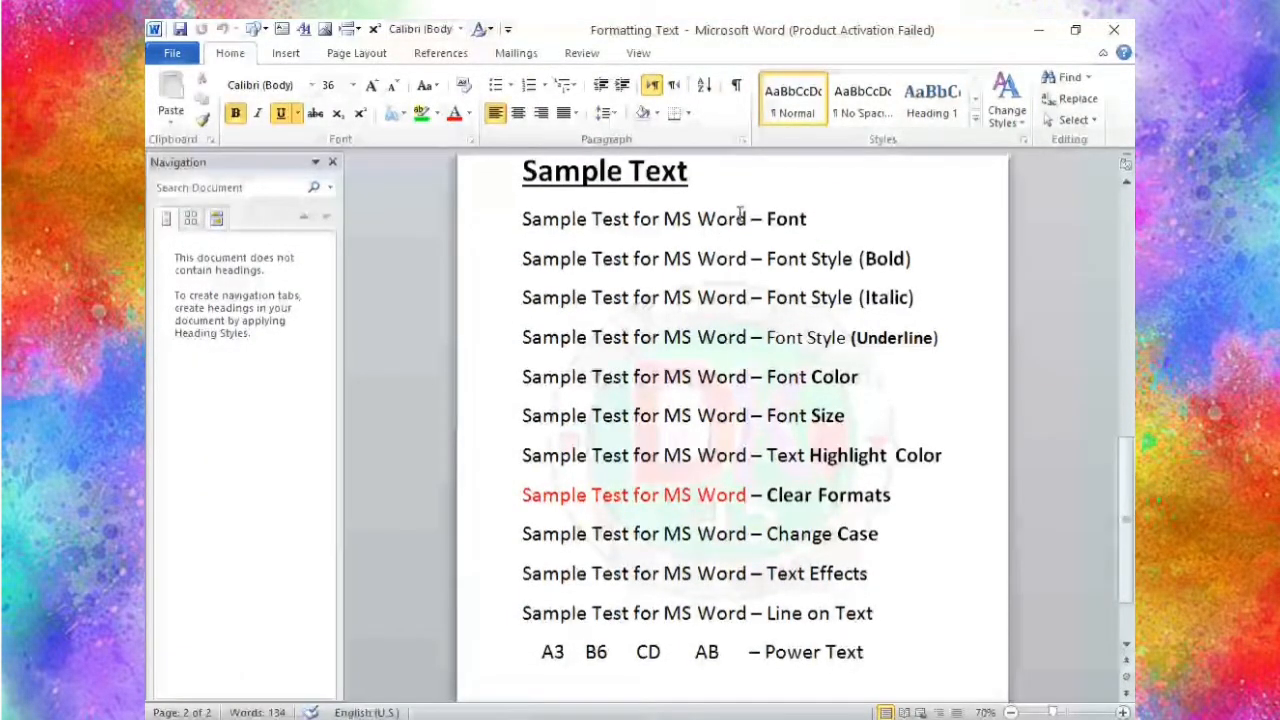
{"action": "left_click_drag", "start_coordinate": [747, 220], "coordinate": [522, 220]}
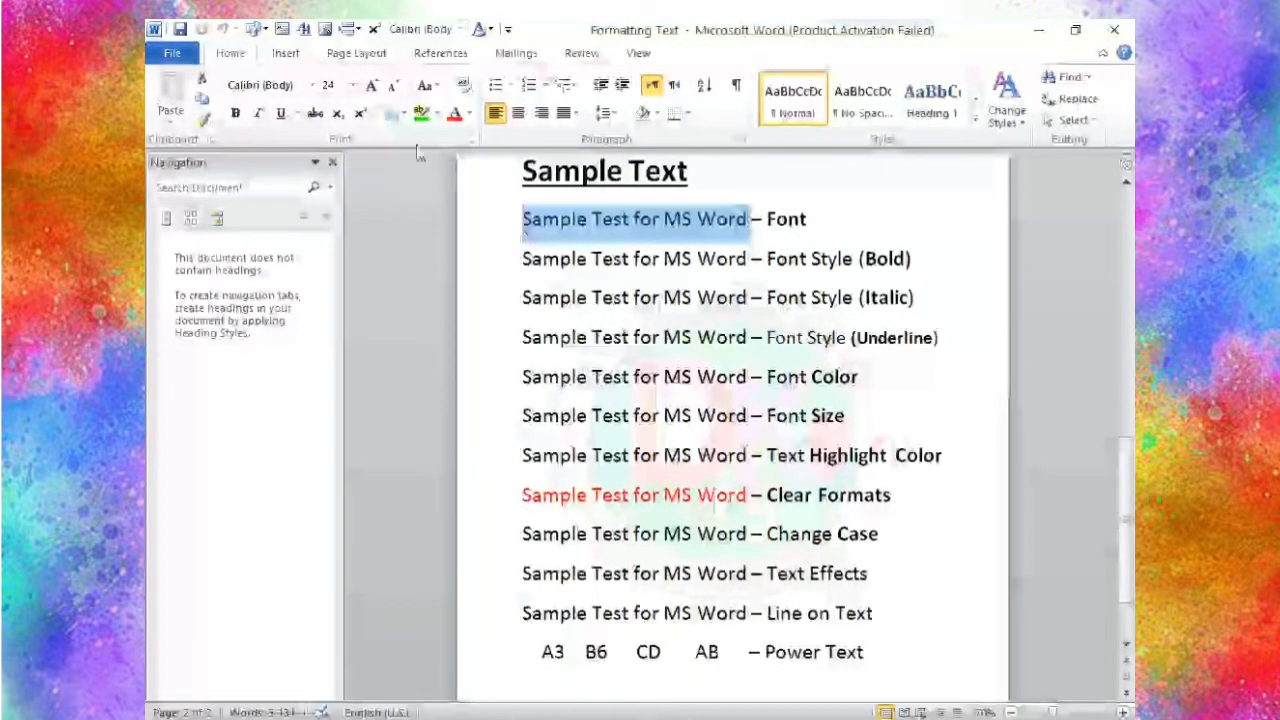
{"action": "left_click", "coordinate": [313, 87]}
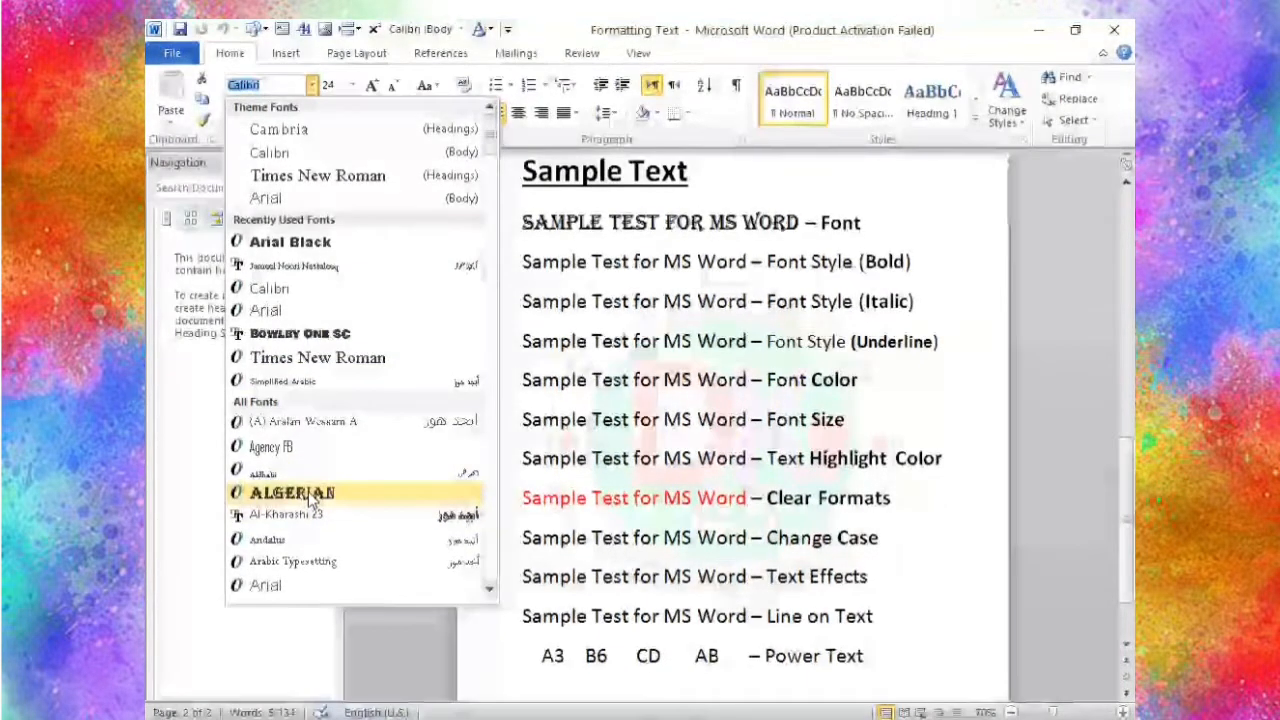
{"action": "left_click", "coordinate": [308, 491]}
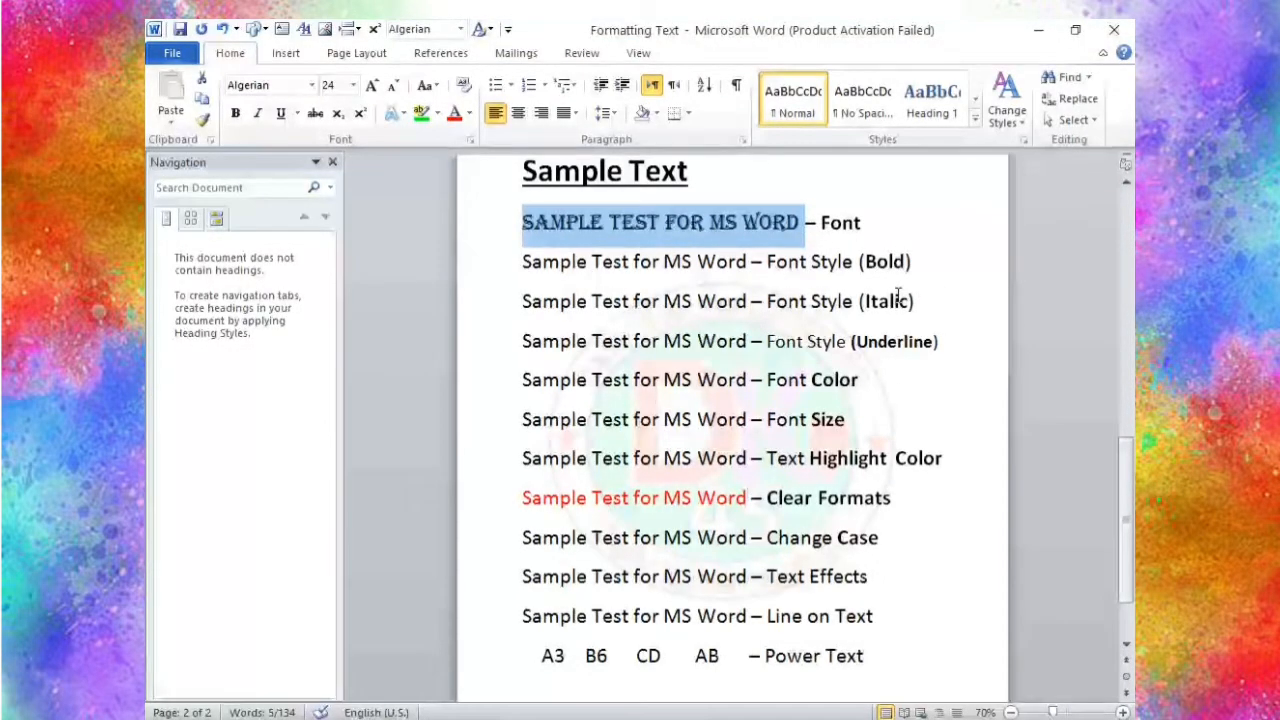
Make the sample phrase bold in the Font Style (Bold) line and italic in the Font Style (Italic) line.
{"action": "left_click_drag", "start_coordinate": [748, 262], "coordinate": [522, 262]}
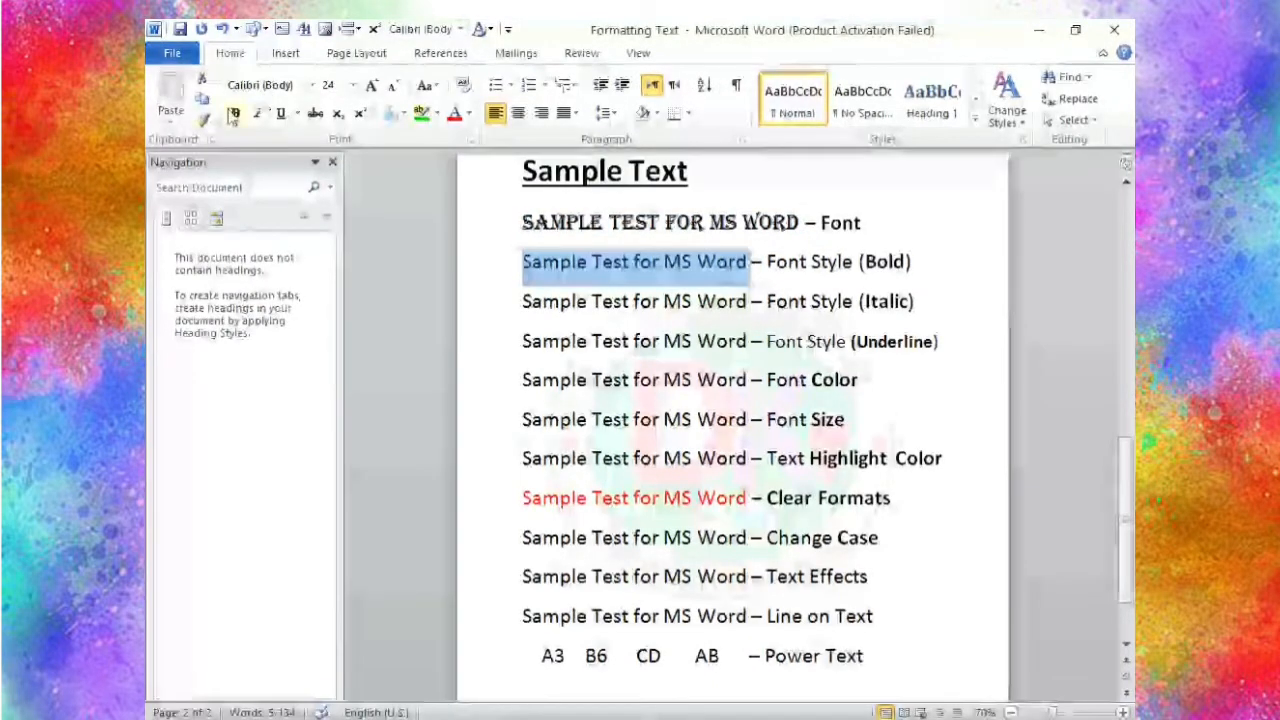
{"action": "left_click", "coordinate": [233, 116]}
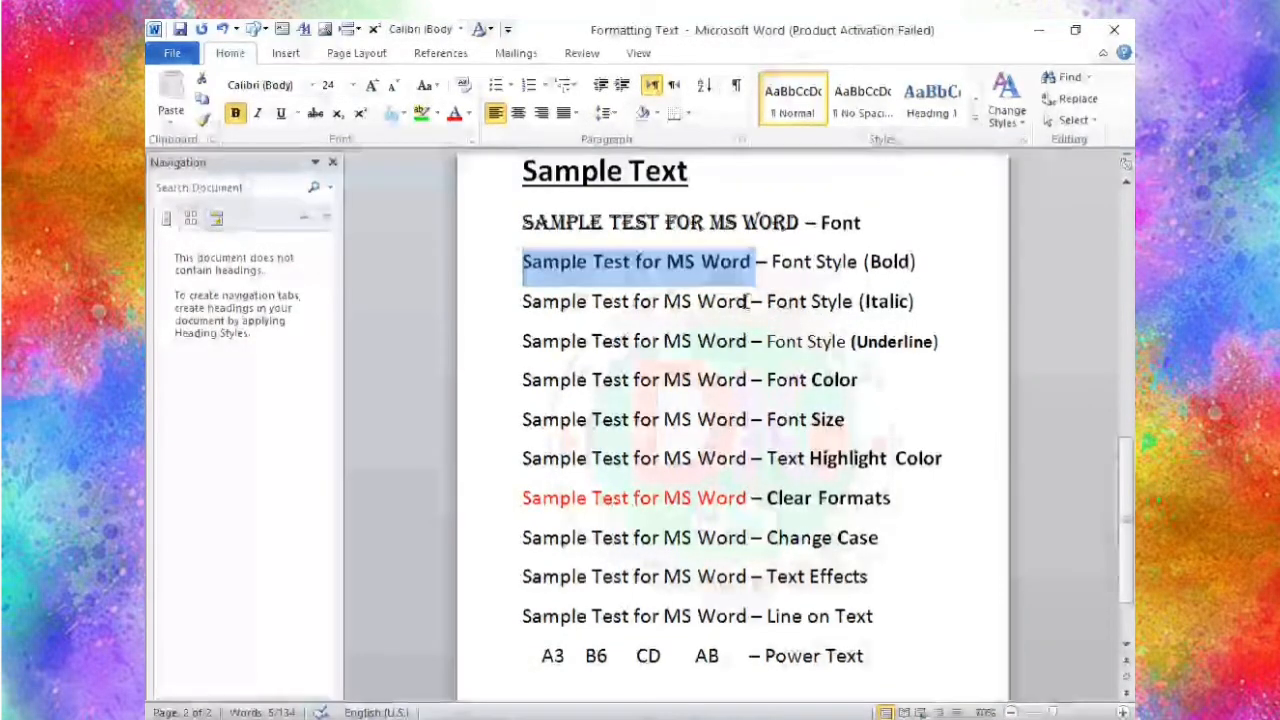
{"action": "key", "text": "ctrl+b"}
{"action": "left_click_drag", "start_coordinate": [748, 301], "coordinate": [522, 301]}
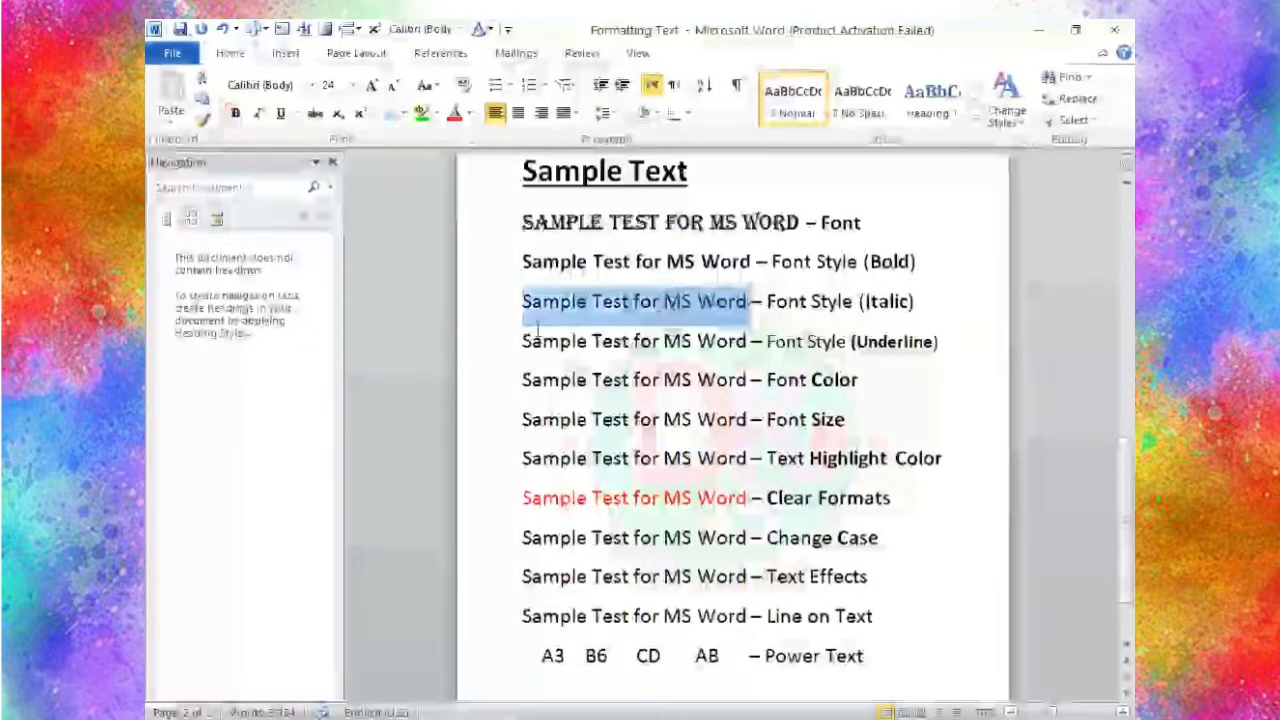
{"action": "left_click", "coordinate": [259, 114]}
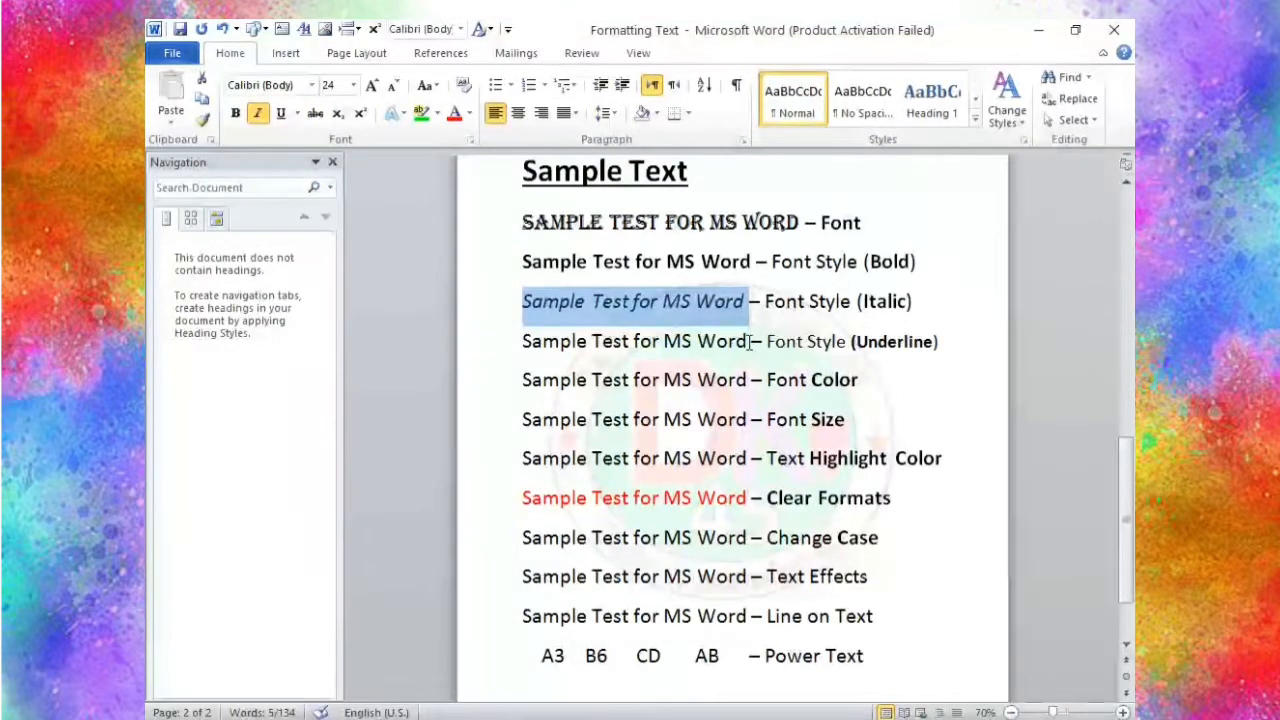
Underline the whole phrase "Sample Test for MS Word" in the Font Style (Underline) line.
{"action": "left_click_drag", "start_coordinate": [697, 342], "coordinate": [534, 346]}
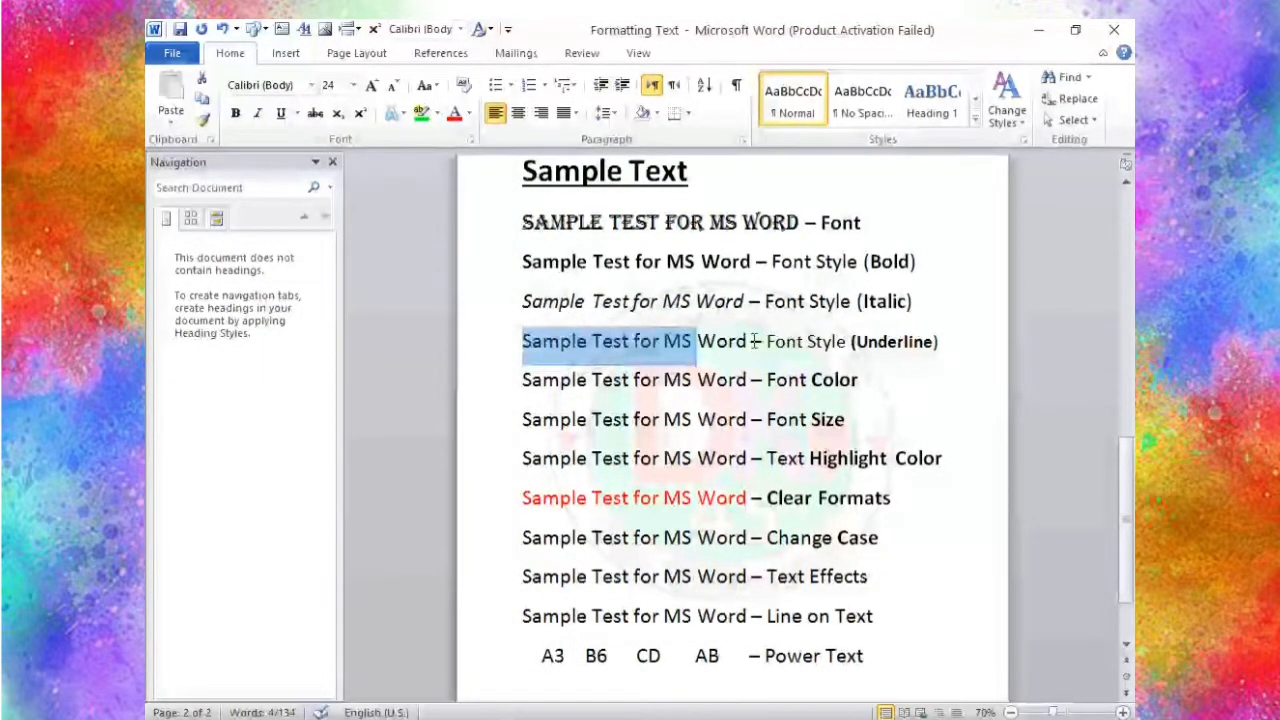
{"action": "left_click_drag", "start_coordinate": [752, 342], "coordinate": [562, 352]}
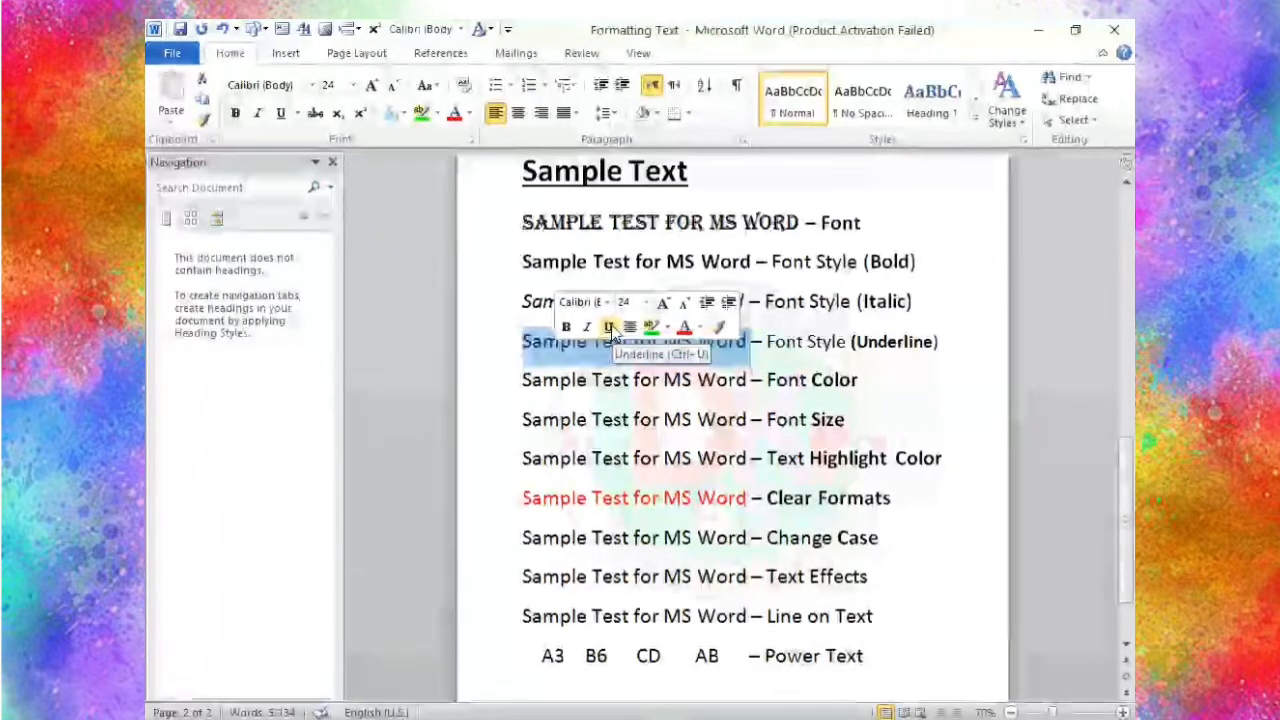
{"action": "left_click", "coordinate": [609, 328]}
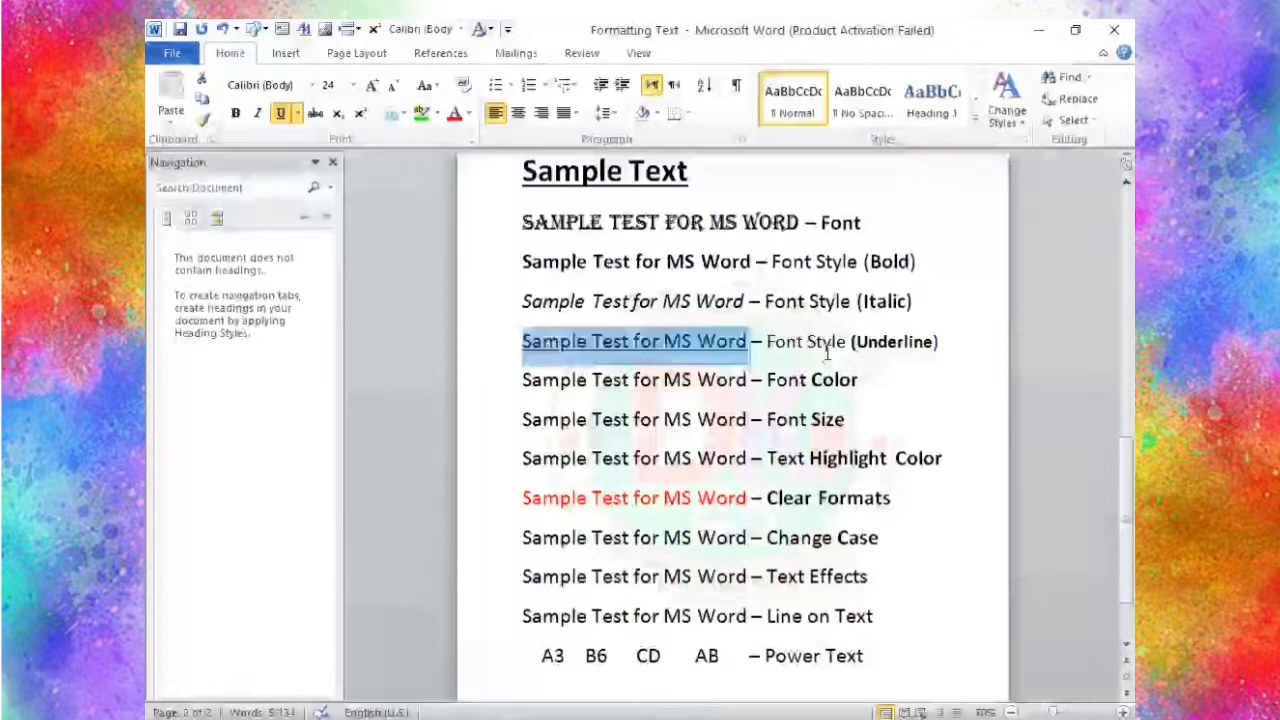
{"action": "left_click", "coordinate": [897, 392]}
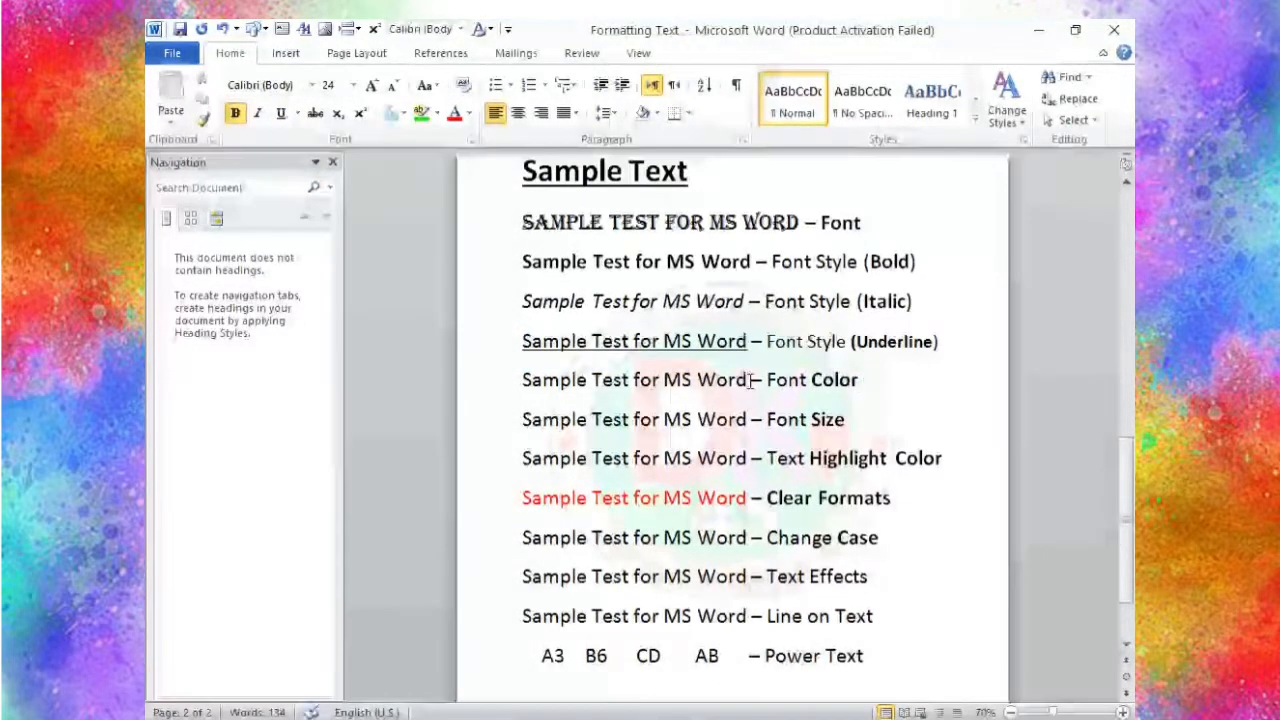
Color the sample phrase in the Font Color line with the base red from the theme colors.
{"action": "left_click_drag", "start_coordinate": [750, 380], "coordinate": [562, 393]}
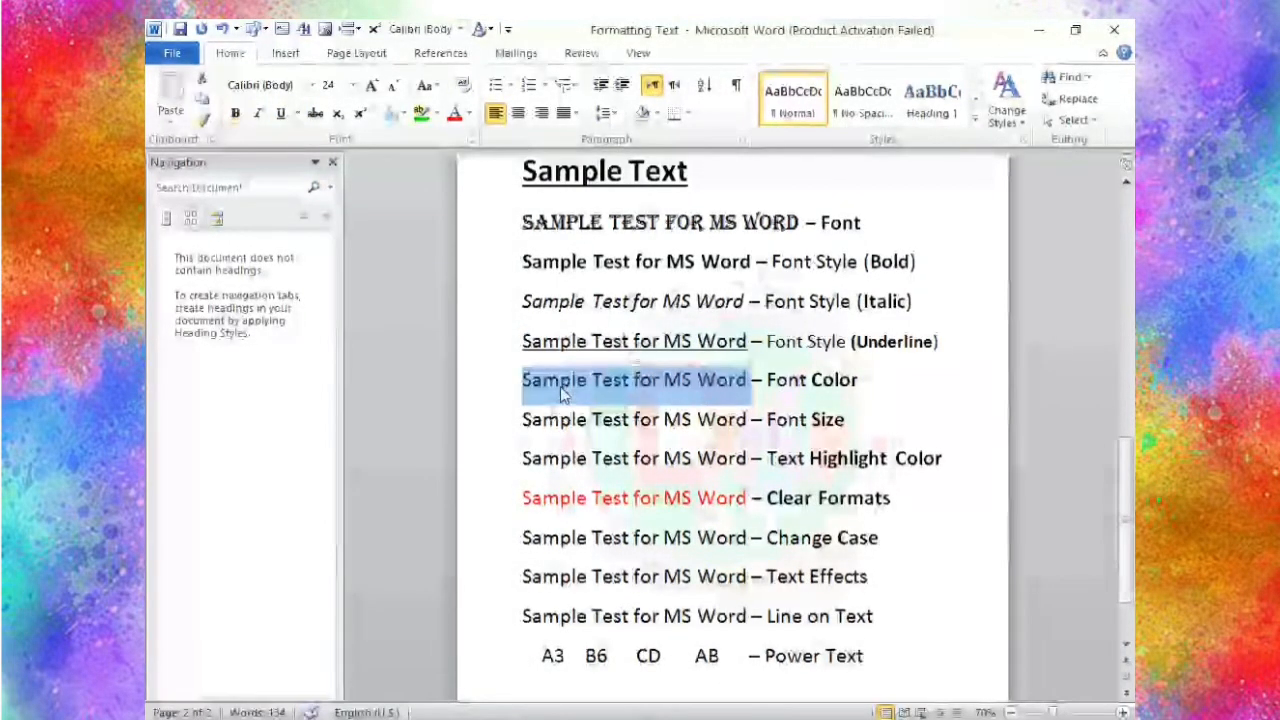
{"action": "left_click", "coordinate": [470, 114]}
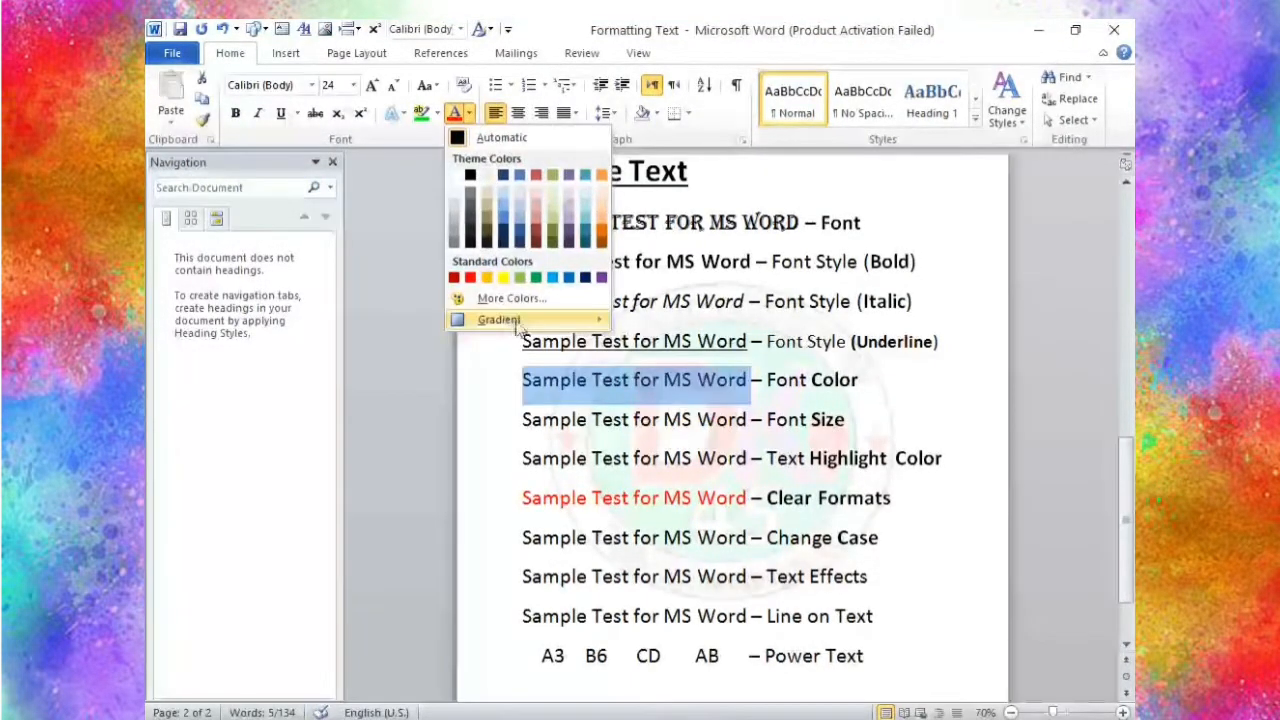
{"action": "mouse_move", "coordinate": [517, 328]}
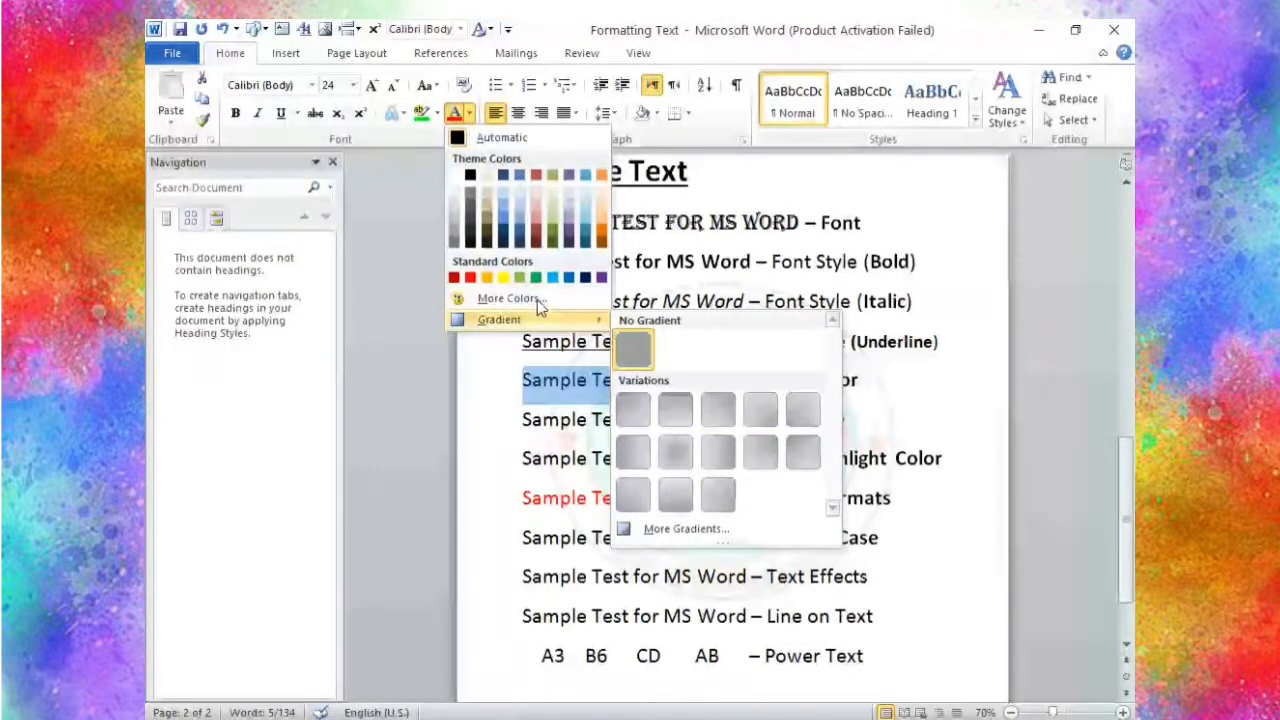
{"action": "left_click", "coordinate": [538, 175]}
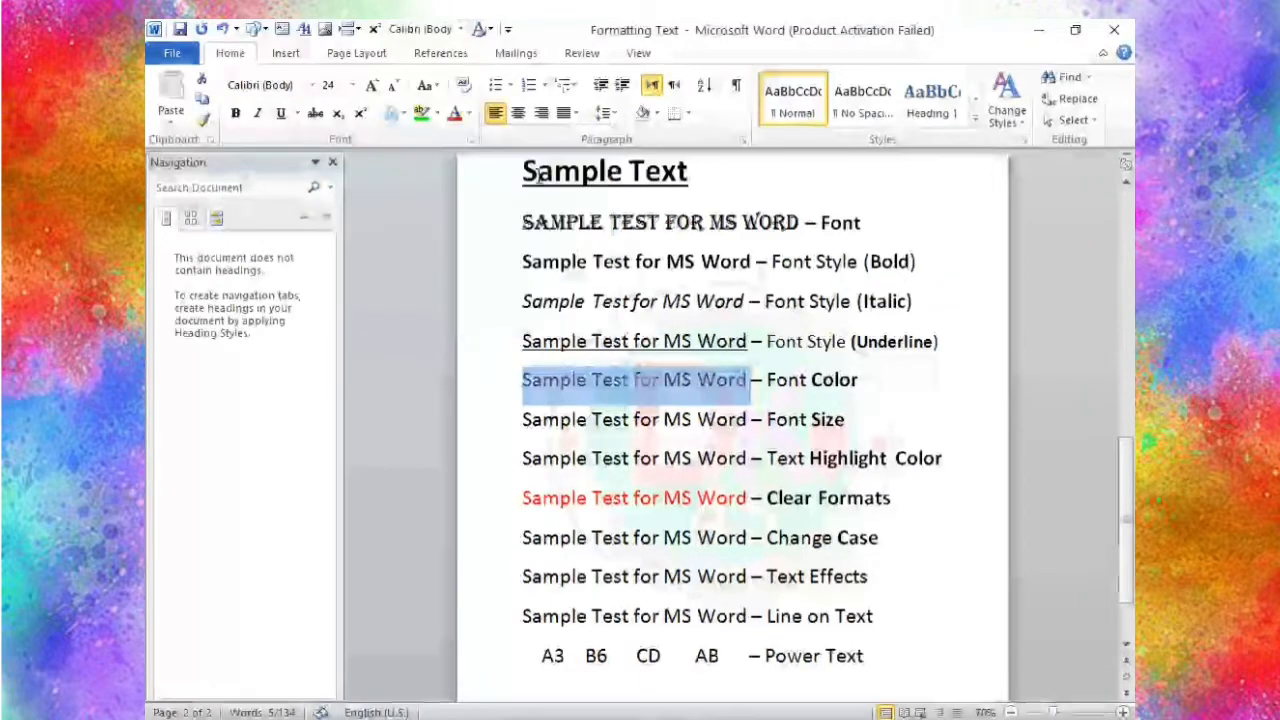
{"action": "left_click", "coordinate": [914, 418]}
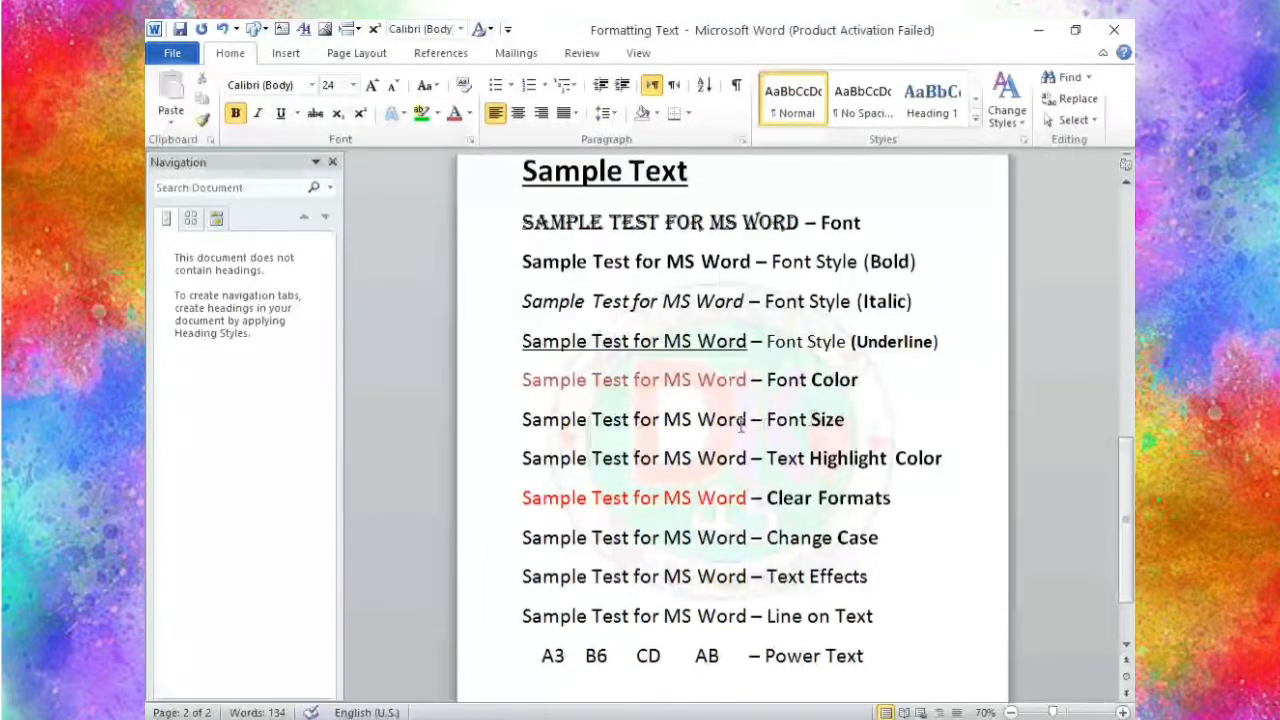
Grow and shrink the sample phrase in the Font Size line stepwise, finishing with a font size of 18.
{"action": "left_click_drag", "start_coordinate": [748, 419], "coordinate": [522, 420]}
{"action": "left_click", "coordinate": [371, 85]}
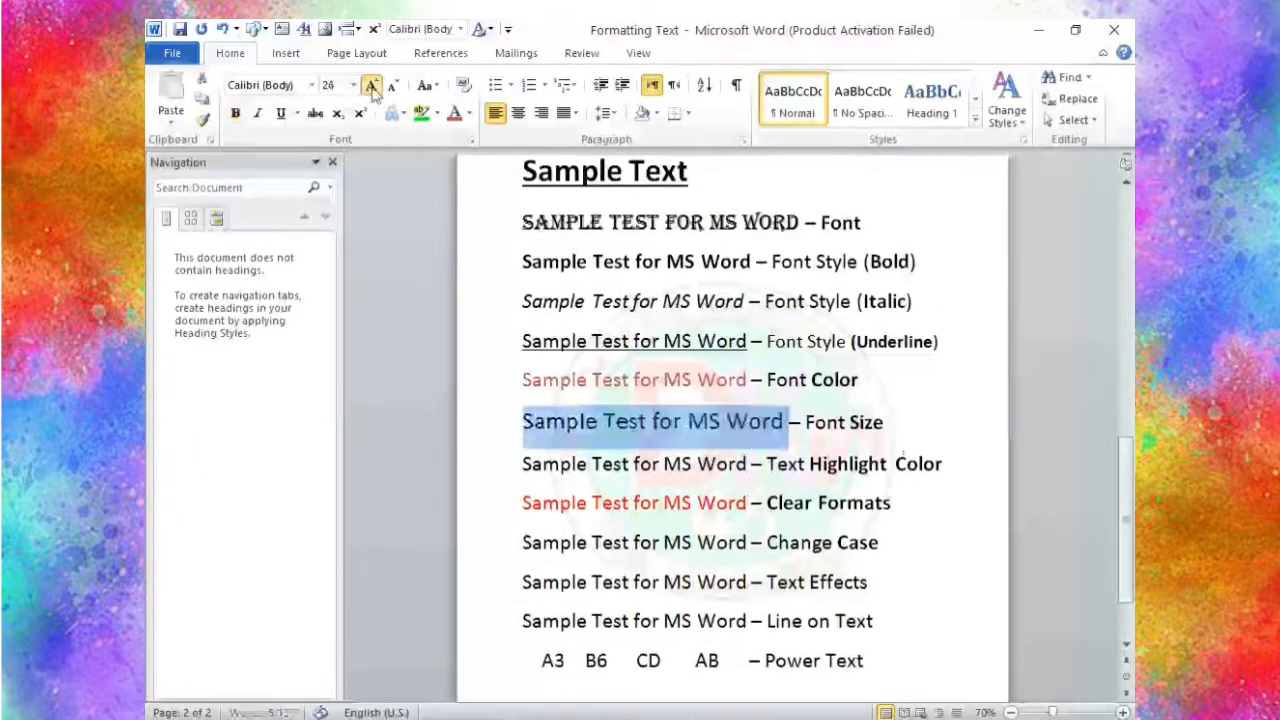
{"action": "left_click", "coordinate": [371, 85]}
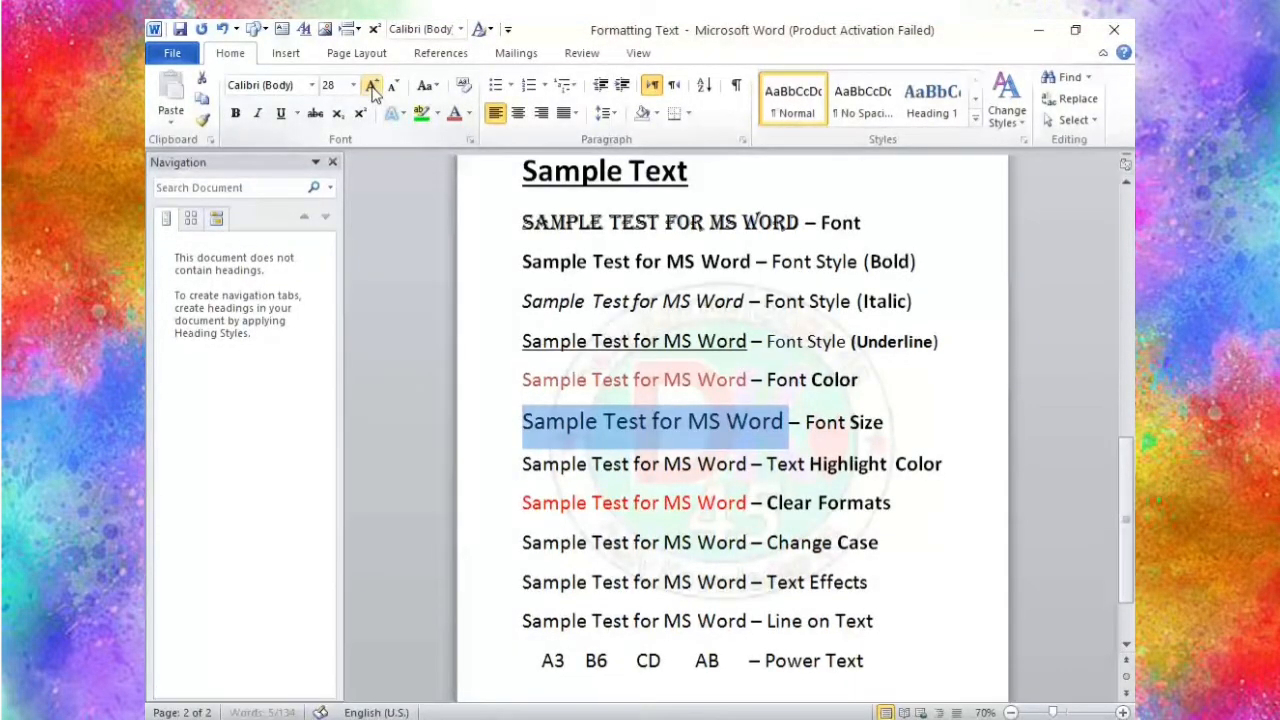
{"action": "left_click", "coordinate": [372, 87]}
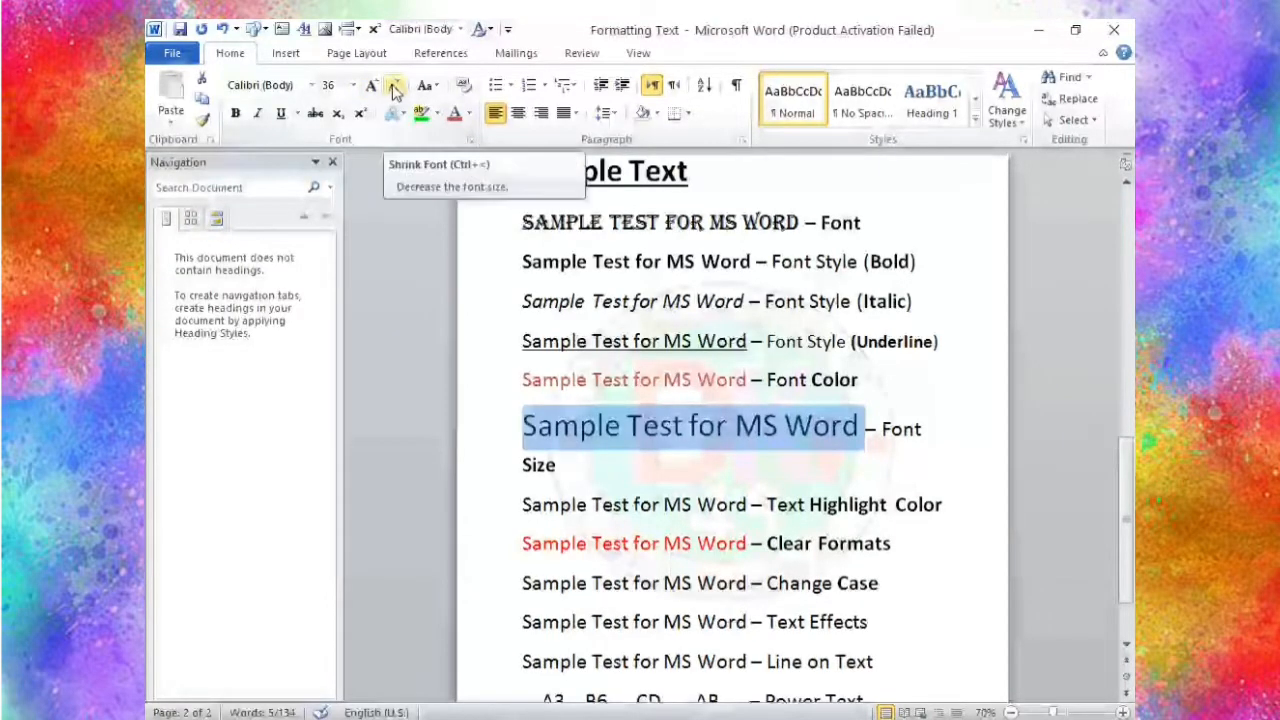
{"action": "left_click", "coordinate": [394, 88]}
{"action": "left_click", "coordinate": [394, 88]}
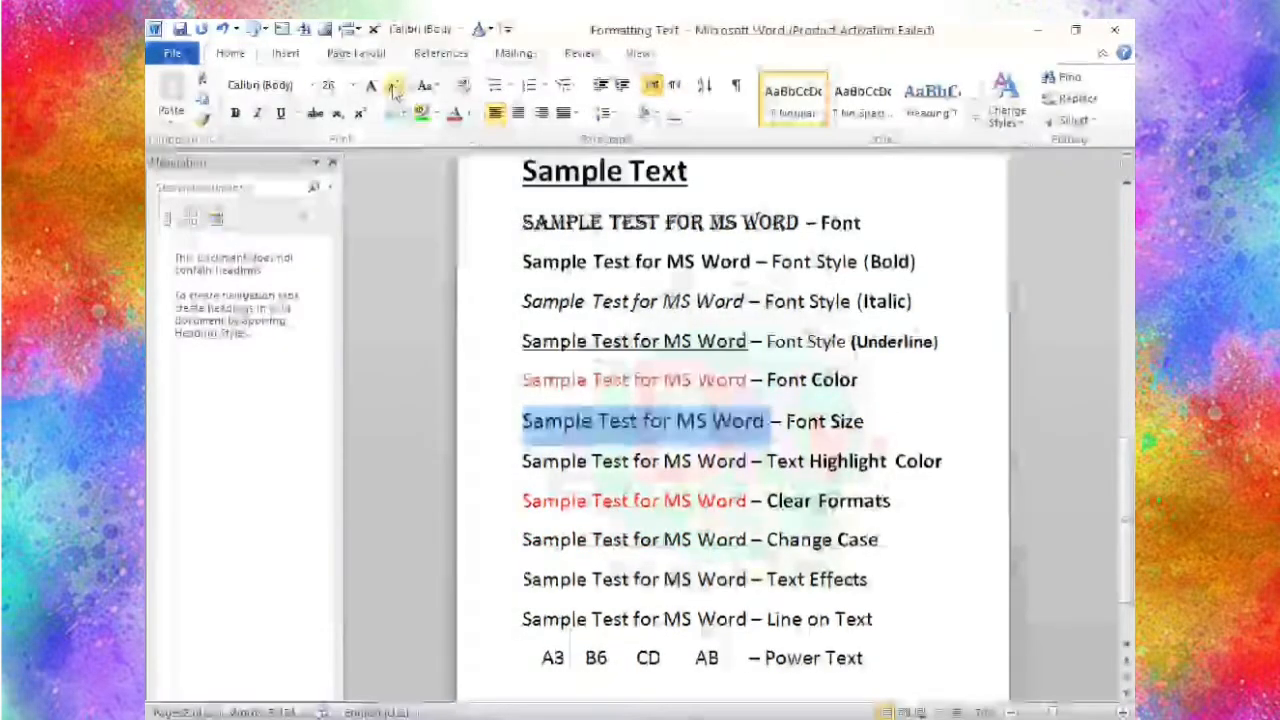
{"action": "left_click", "coordinate": [352, 85]}
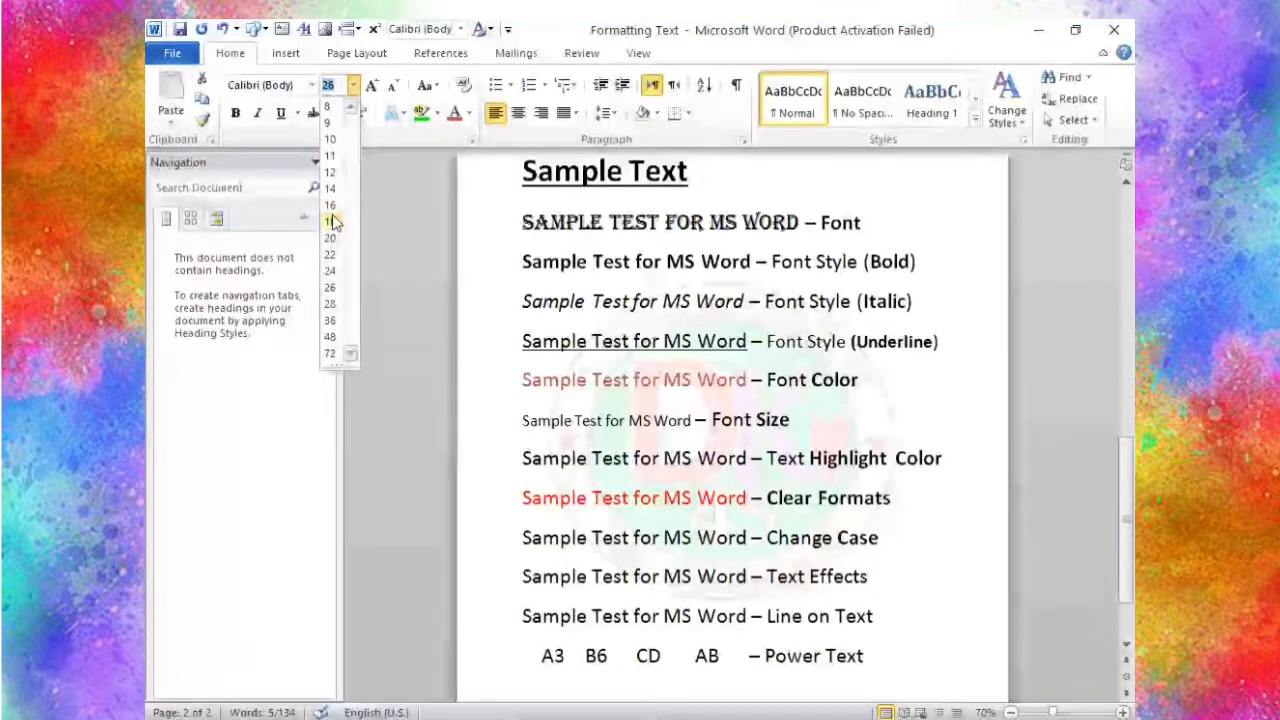
{"action": "left_click", "coordinate": [332, 220]}
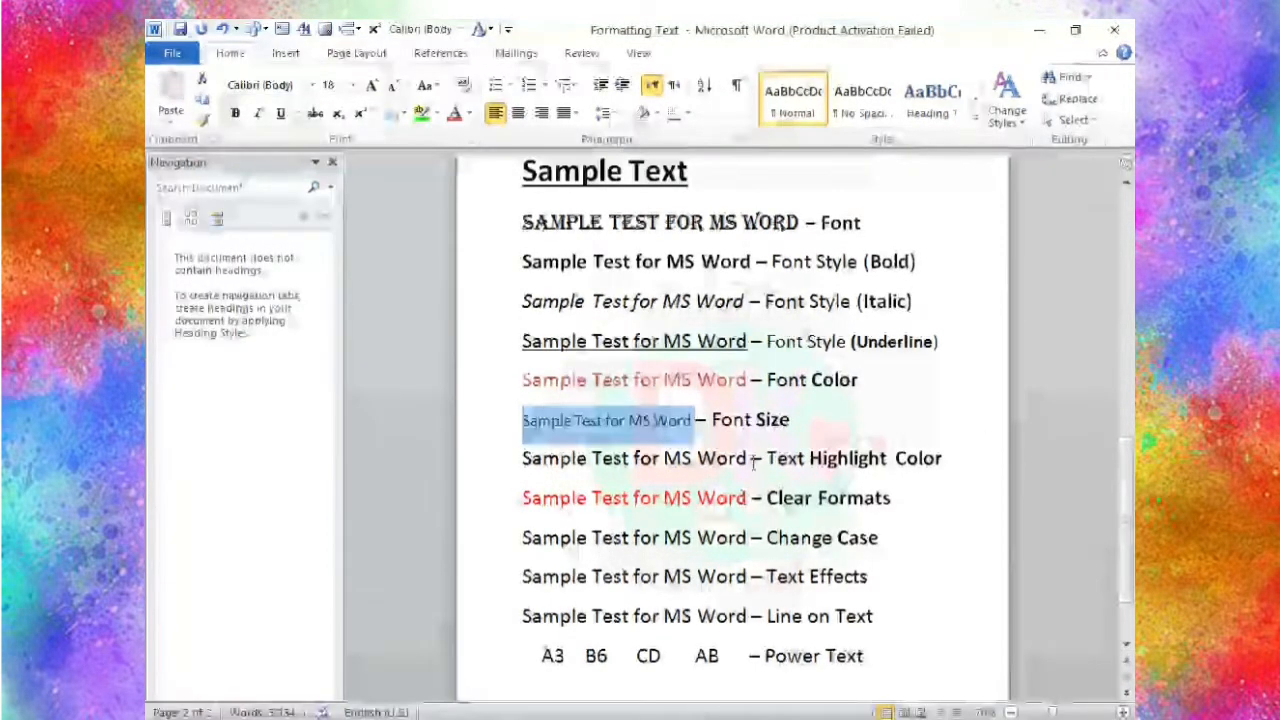
Highlight the sample phrase in the Text Highlight Color line in bright green.
{"action": "left_click_drag", "start_coordinate": [747, 458], "coordinate": [523, 462]}
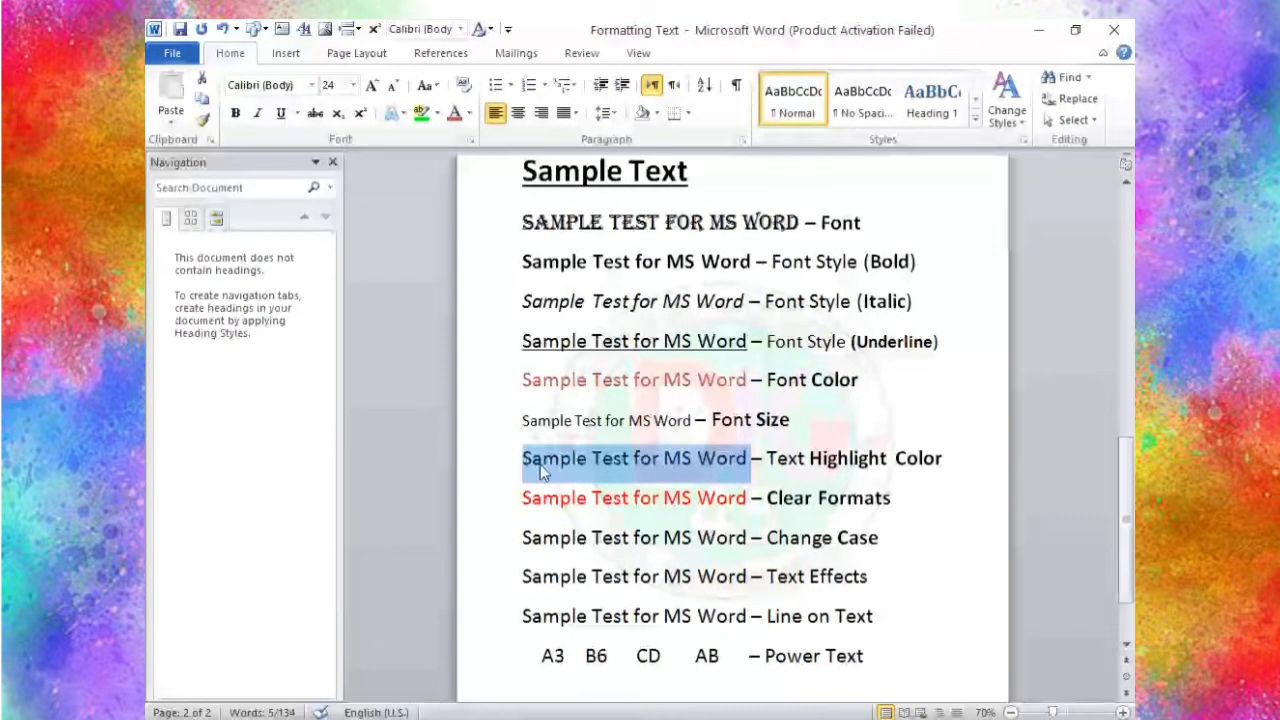
{"action": "left_click", "coordinate": [437, 115]}
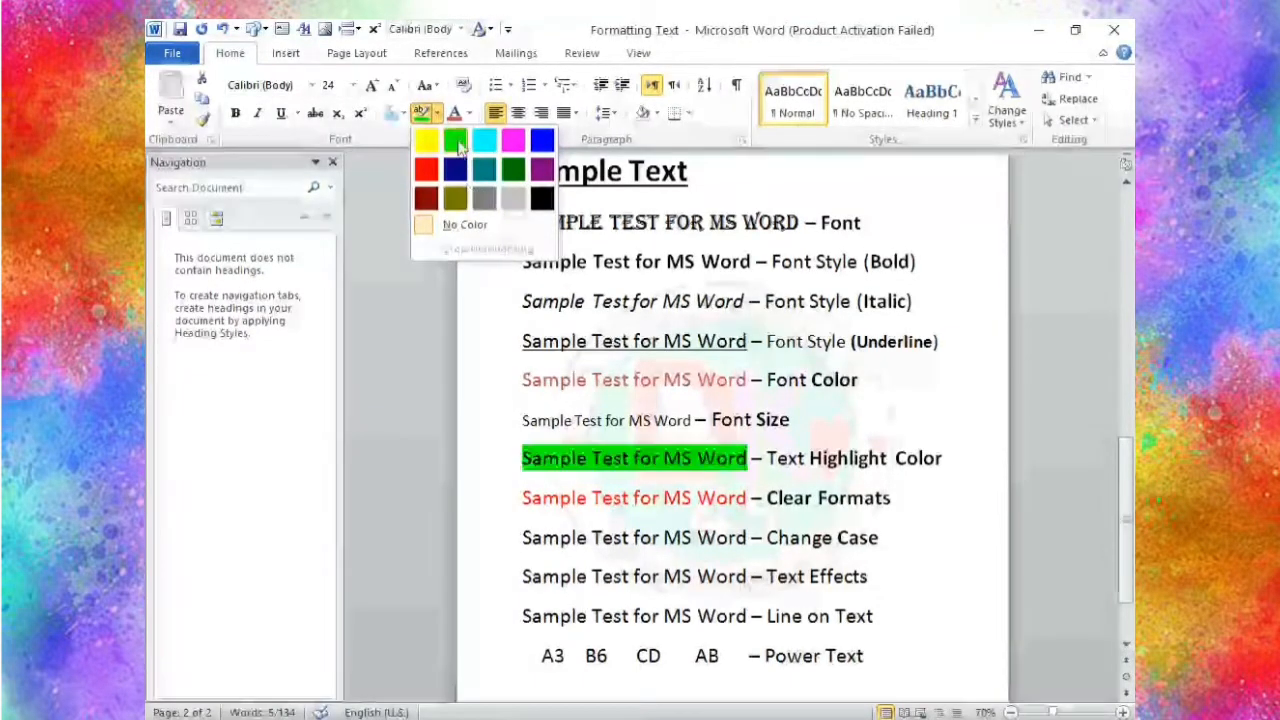
{"action": "left_click", "coordinate": [457, 145]}
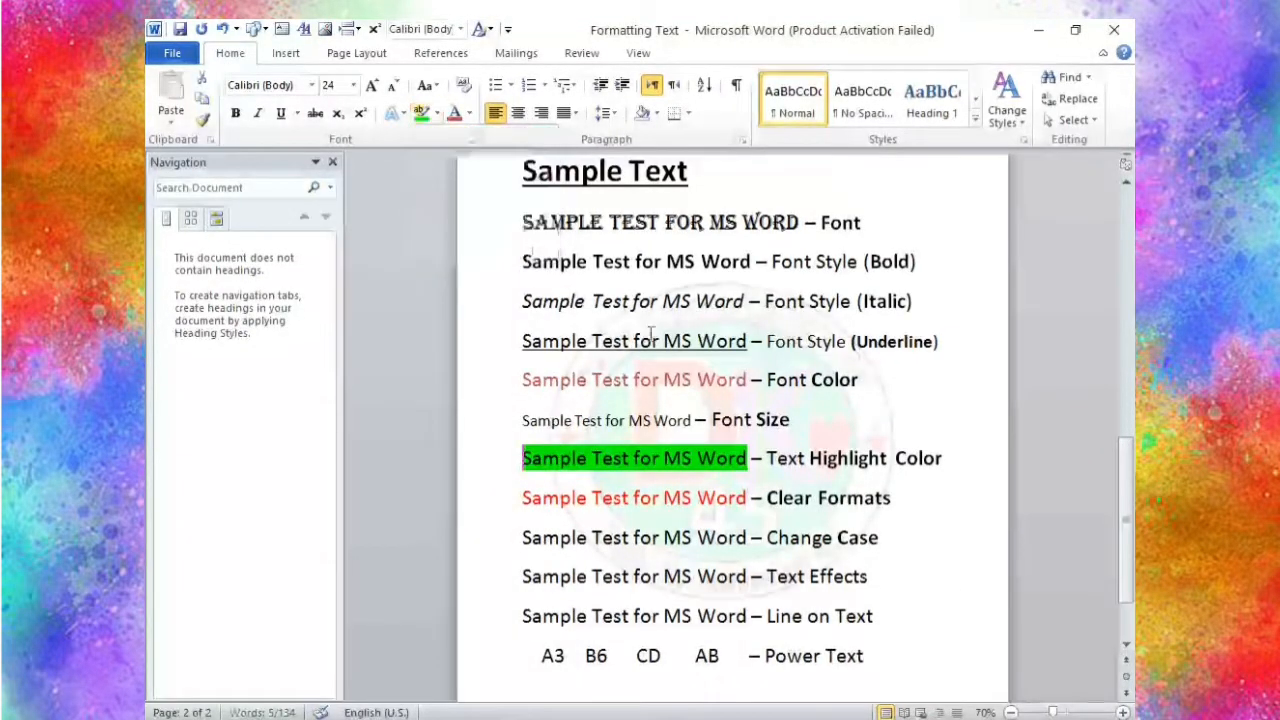
{"action": "left_click_drag", "start_coordinate": [748, 458], "coordinate": [524, 476]}
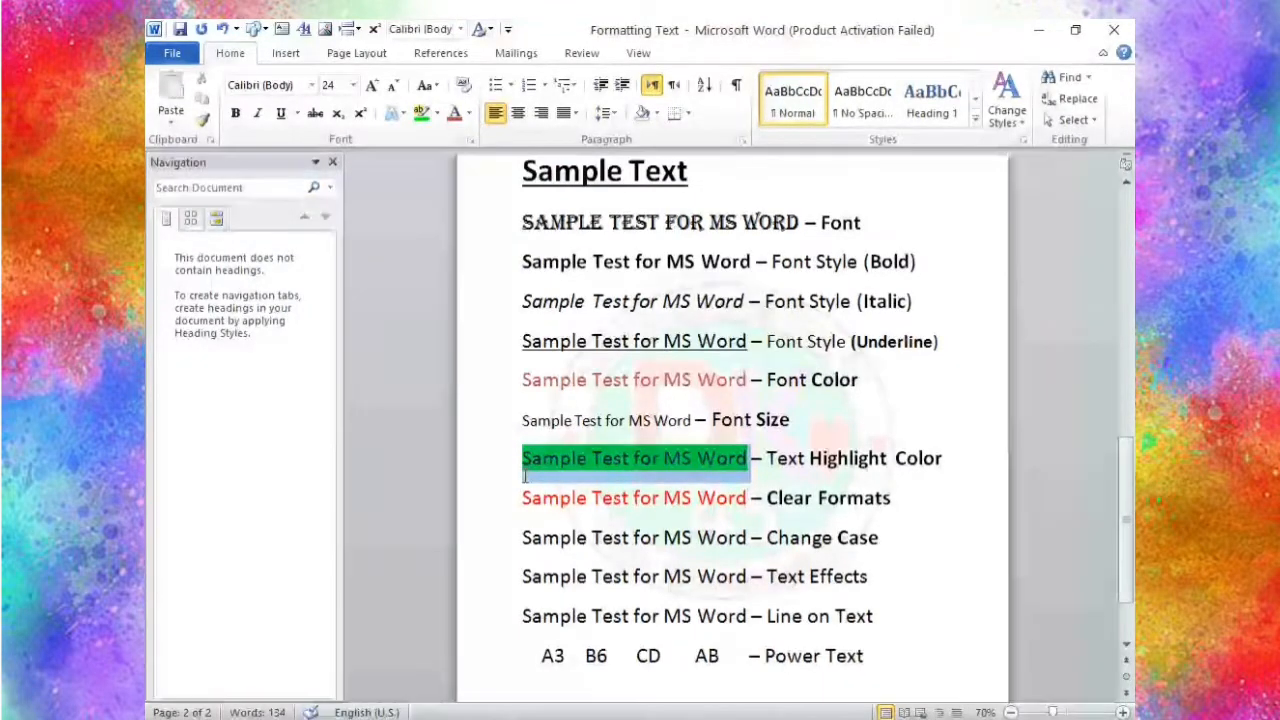
{"action": "left_click", "coordinate": [437, 113]}
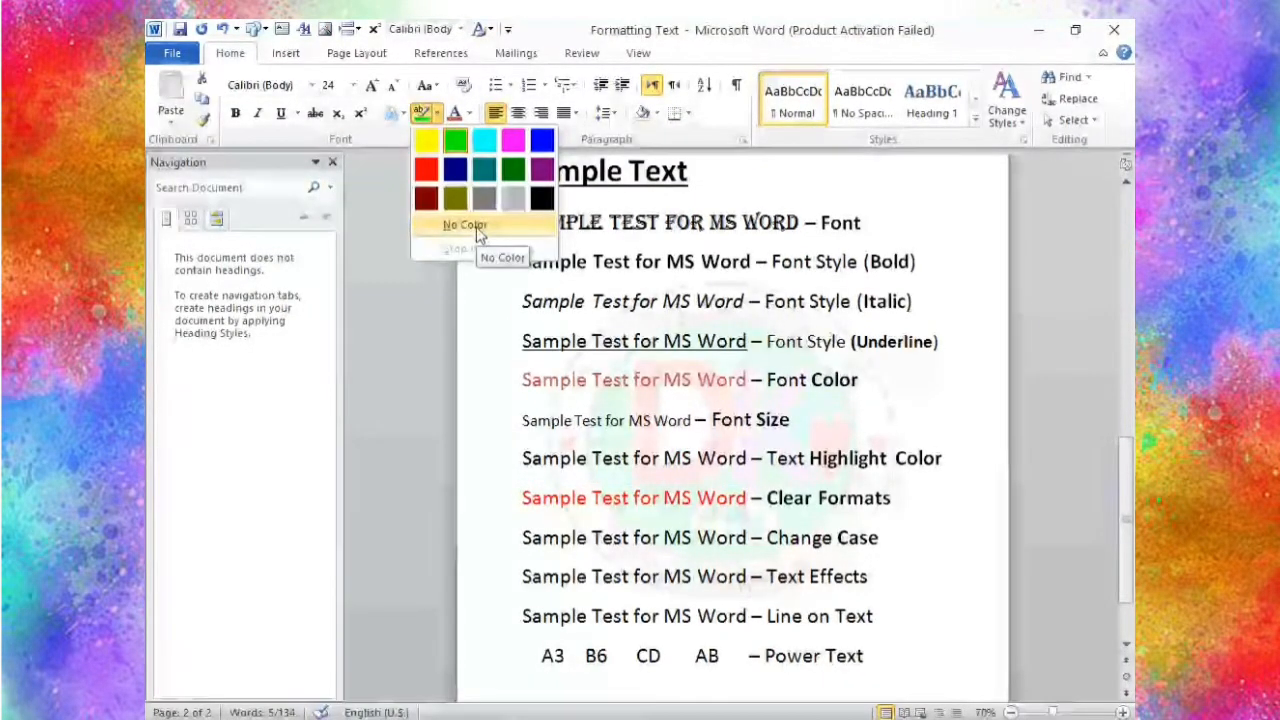
{"action": "key", "text": "Escape"}
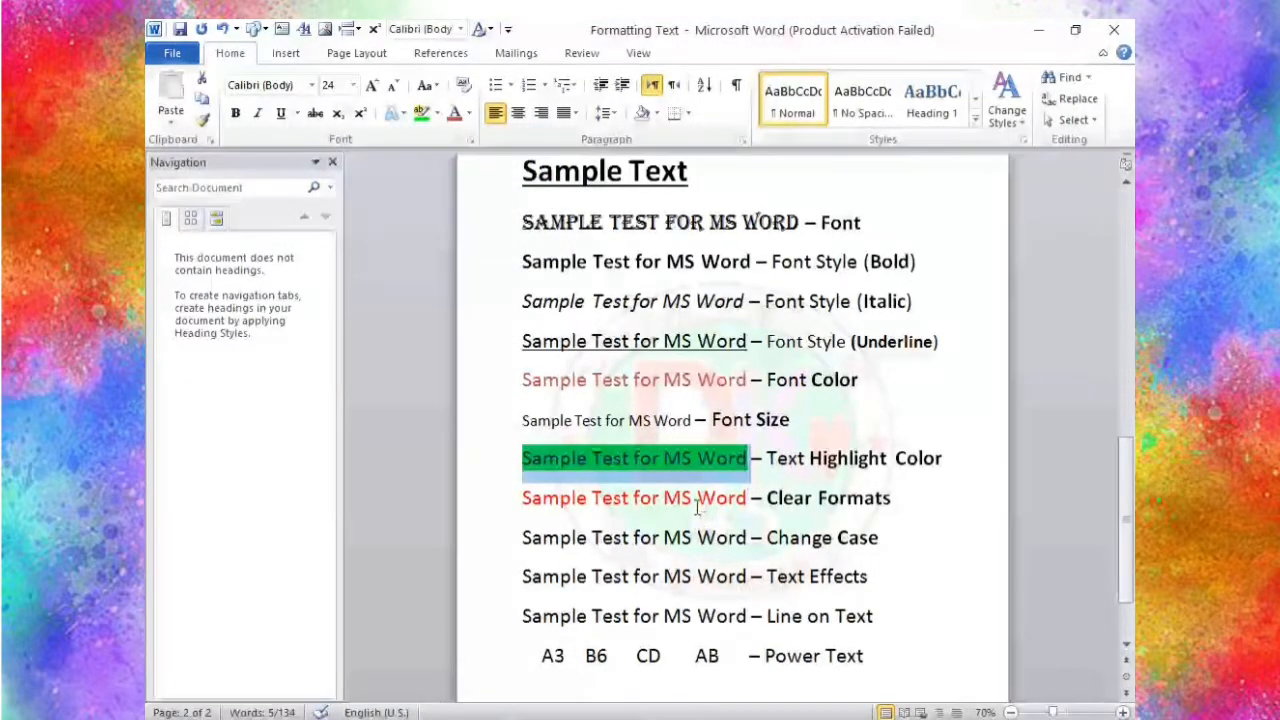
{"action": "left_click", "coordinate": [477, 422]}
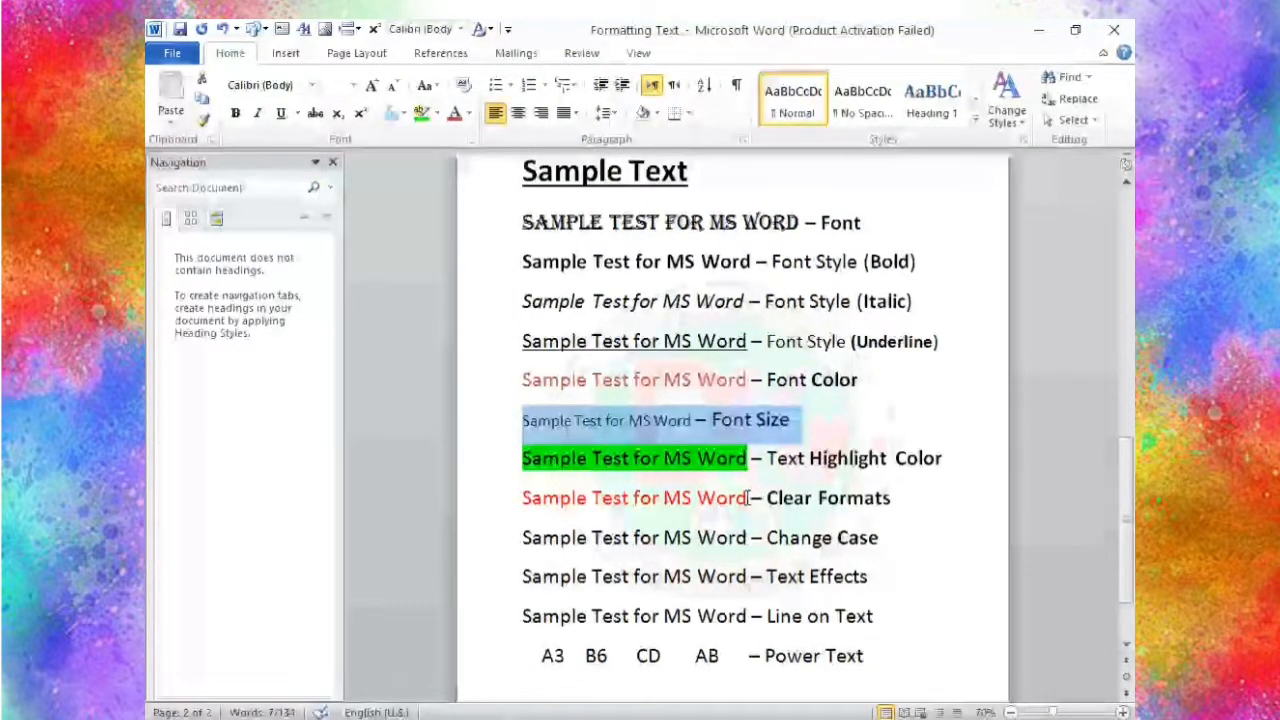
Clear all formatting from the red sample phrase in the Clear Formats line.
{"action": "left_click_drag", "start_coordinate": [748, 497], "coordinate": [524, 502]}
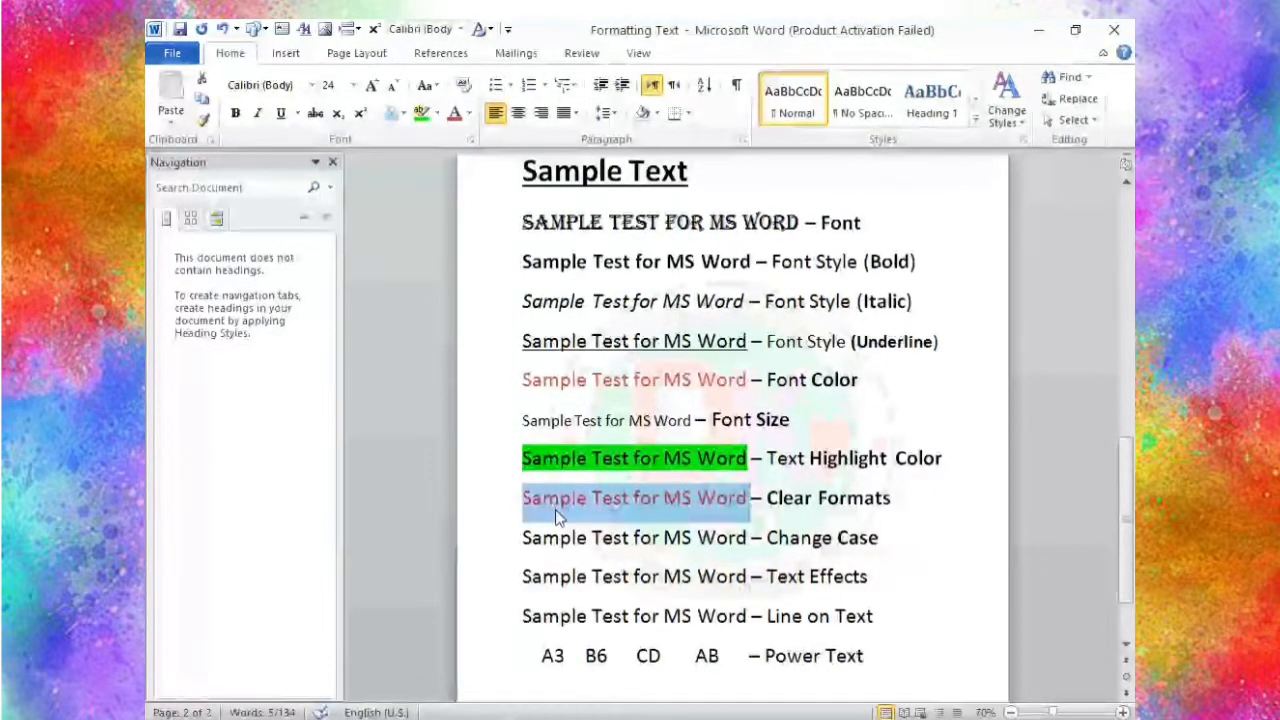
{"action": "left_click", "coordinate": [470, 92]}
{"action": "left_click", "coordinate": [818, 499]}
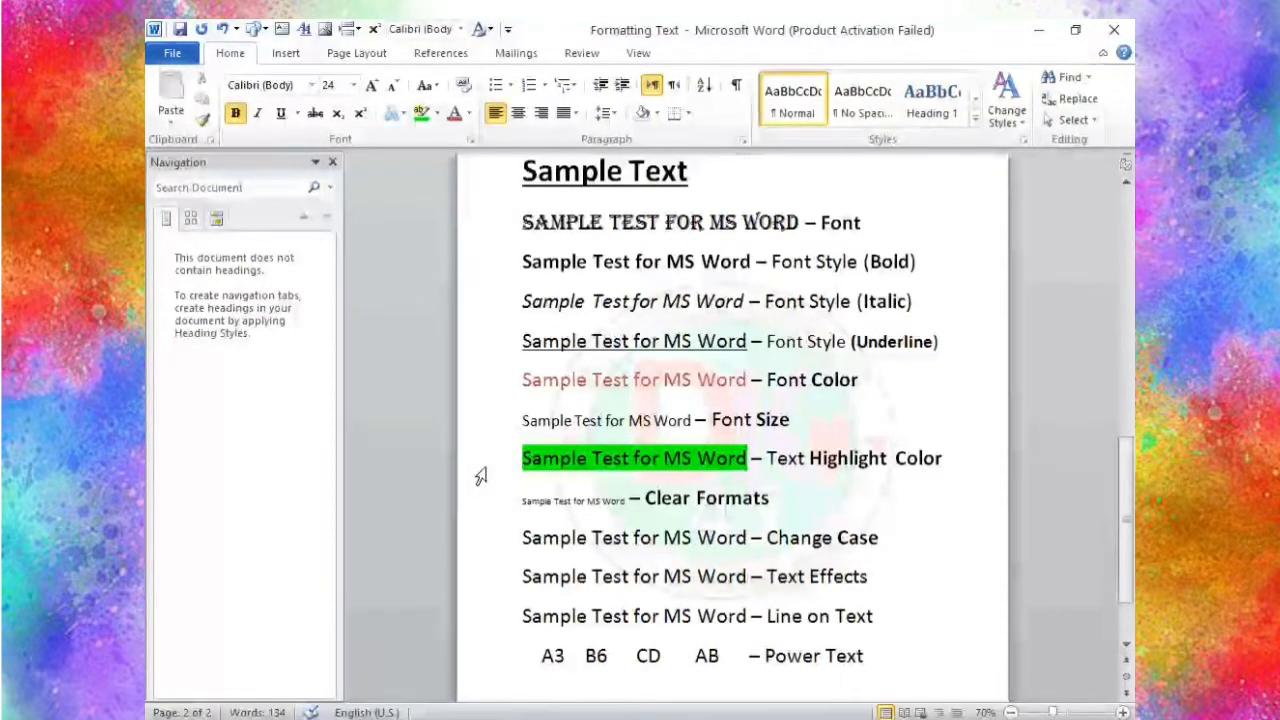
Convert the sample phrase in the Change Case line to toggle case.
{"action": "left_click_drag", "start_coordinate": [747, 541], "coordinate": [567, 542]}
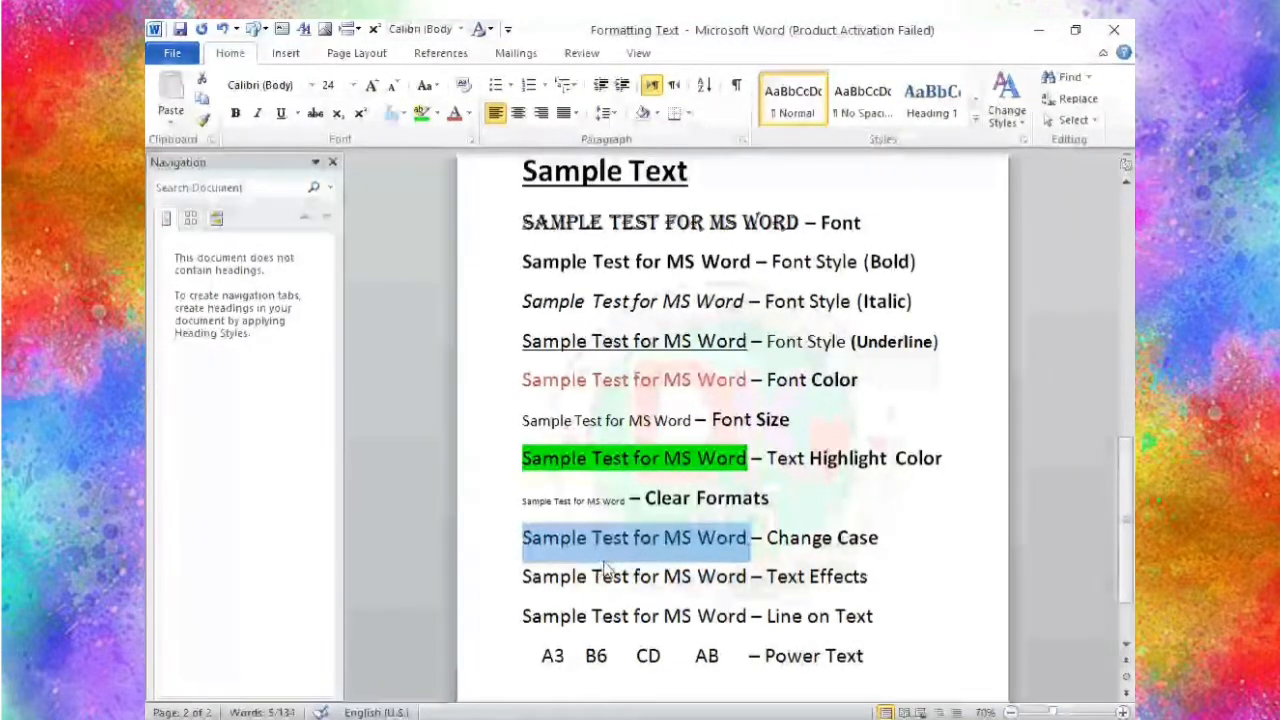
{"action": "left_click", "coordinate": [441, 87]}
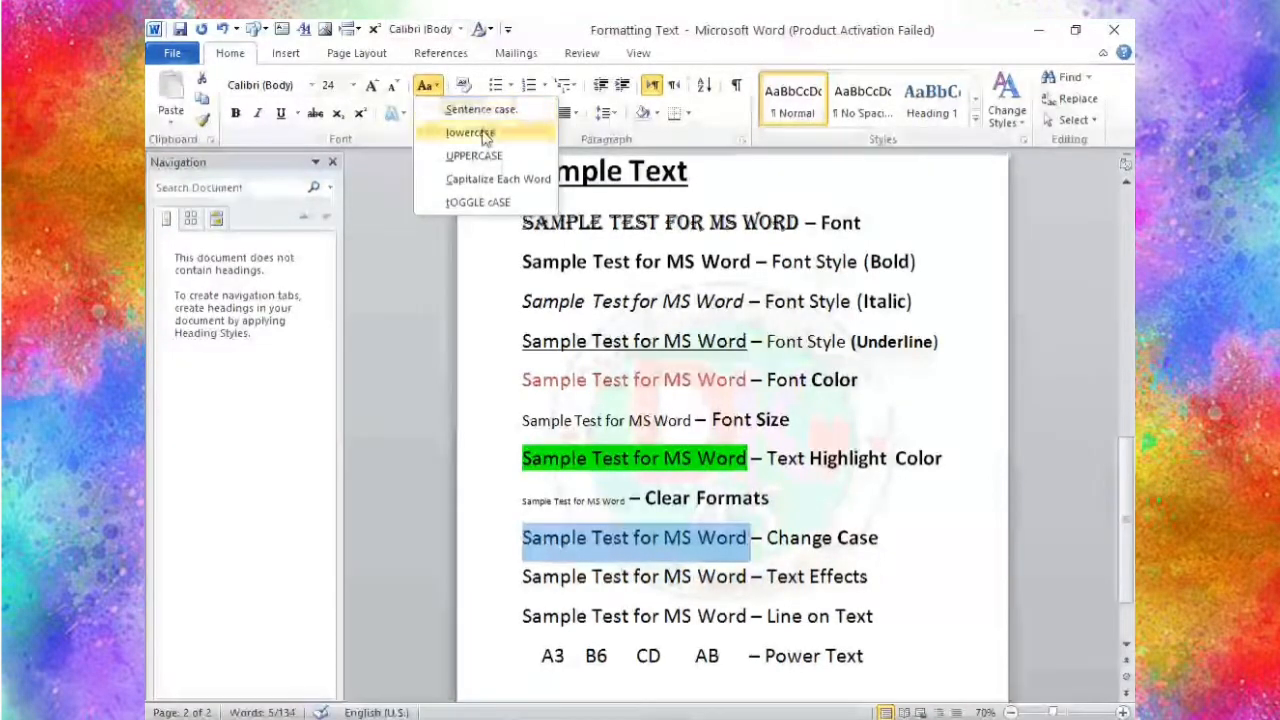
{"action": "left_click", "coordinate": [481, 203]}
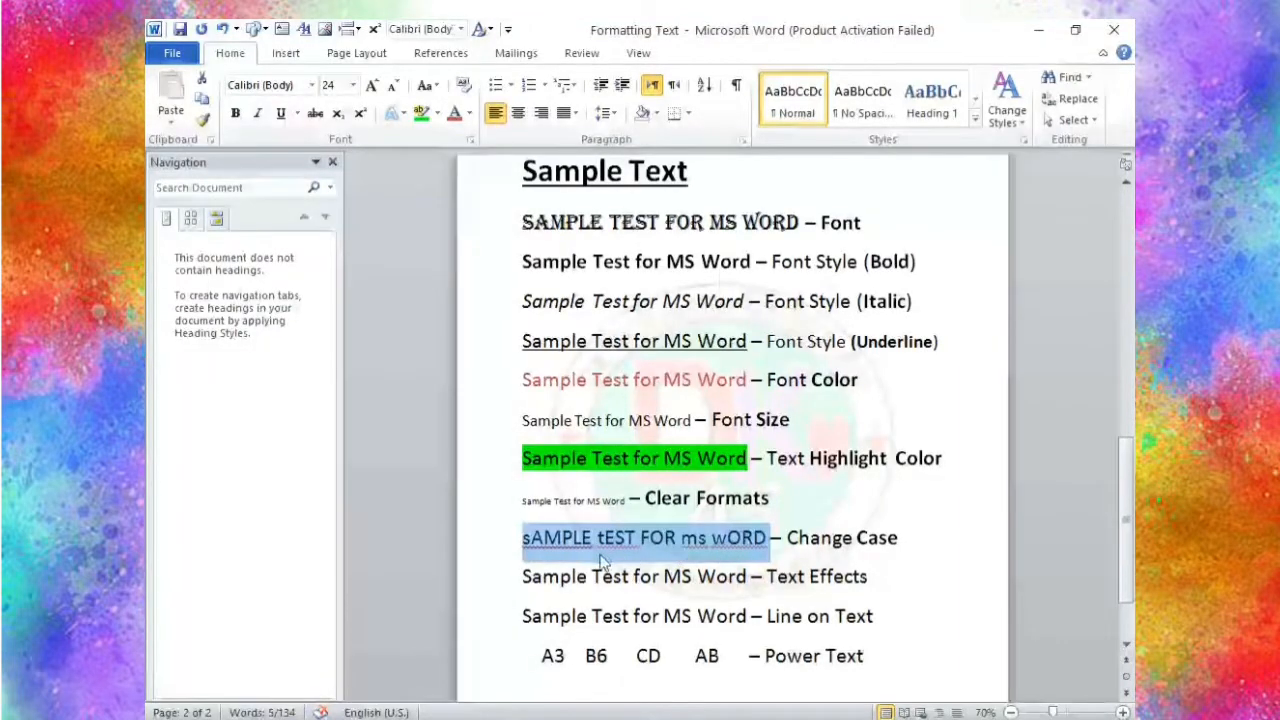
Try sentence case, lowercase and uppercase in turn on the sample phrase in the Change Case line.
{"action": "left_click", "coordinate": [438, 88]}
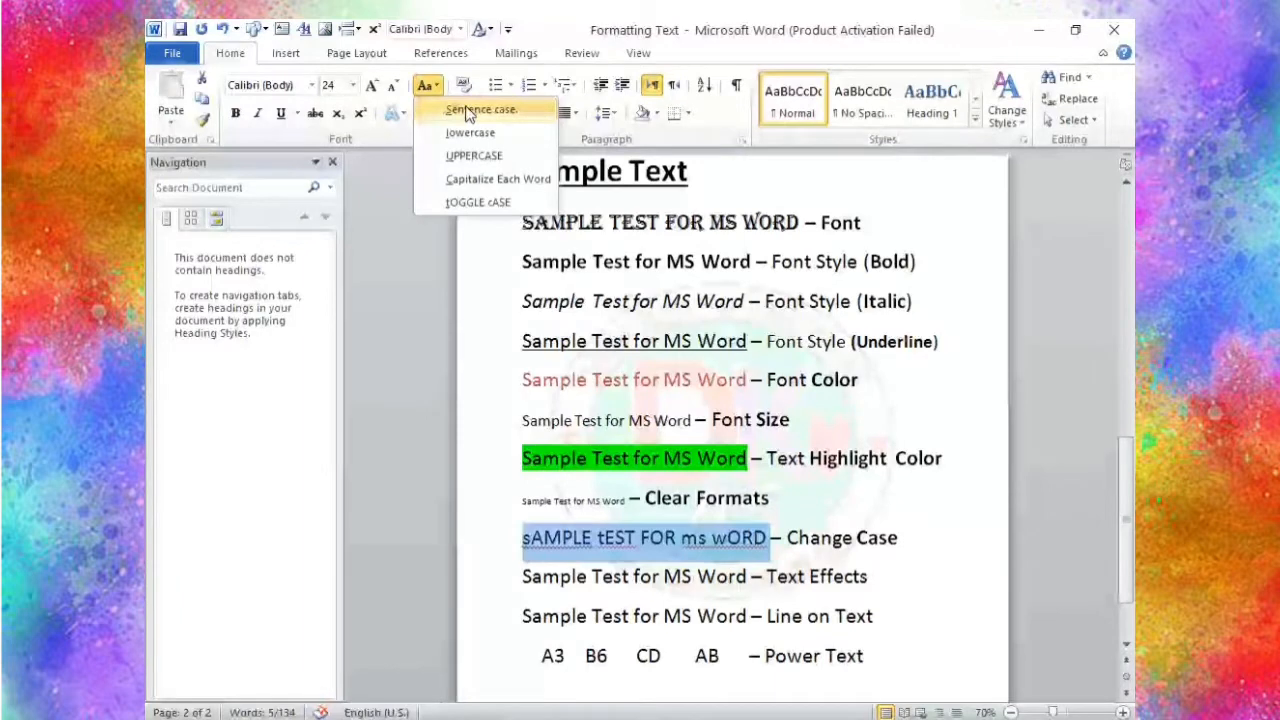
{"action": "left_click", "coordinate": [466, 112]}
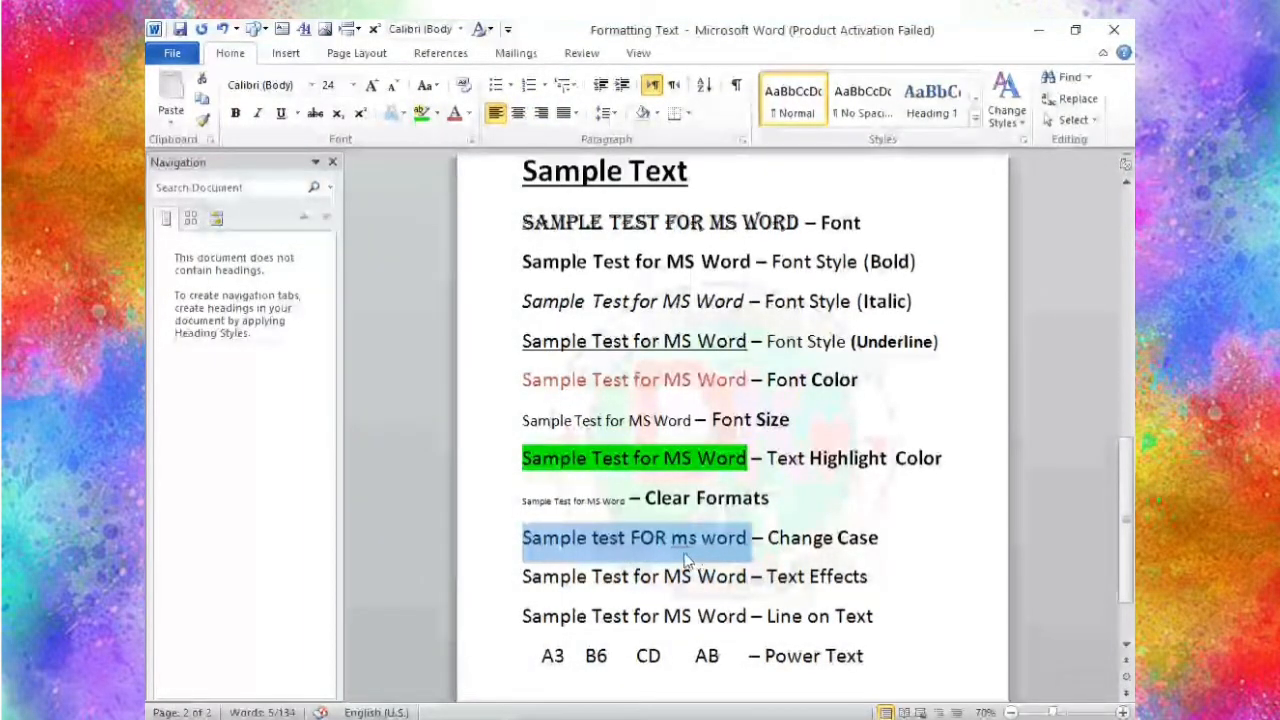
{"action": "left_click", "coordinate": [425, 85]}
{"action": "left_click", "coordinate": [470, 133]}
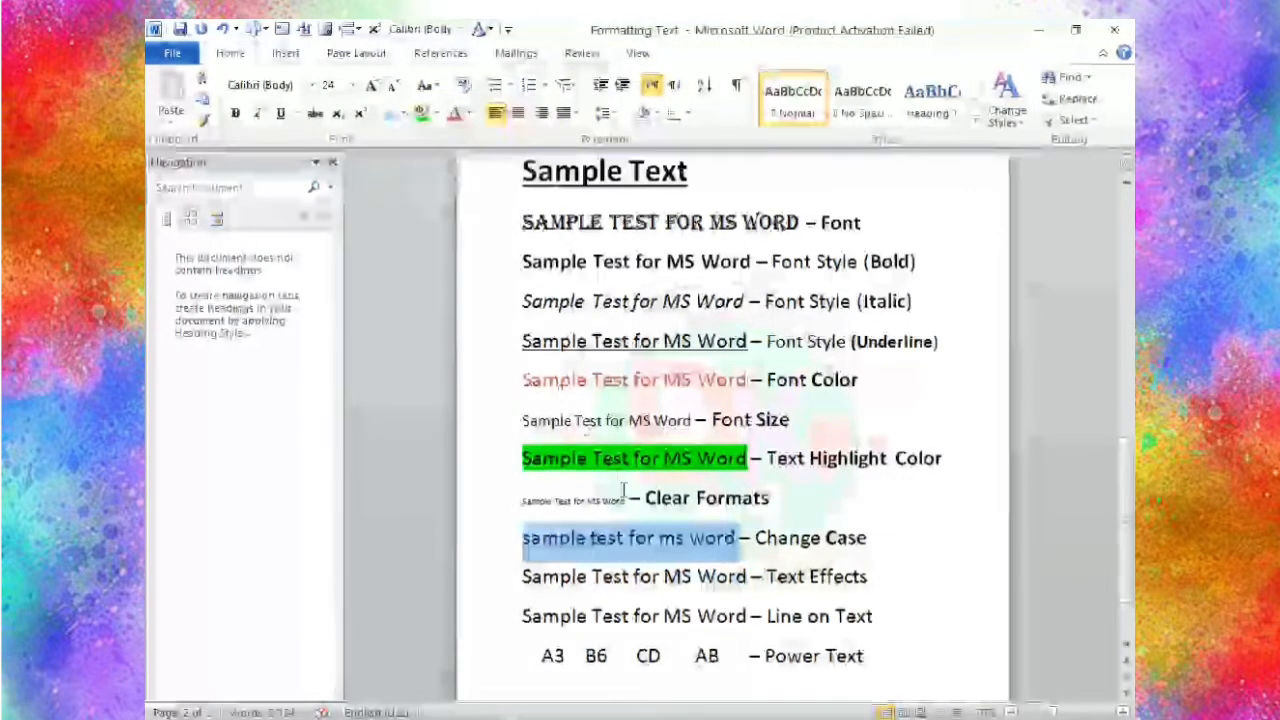
{"action": "left_click", "coordinate": [425, 85]}
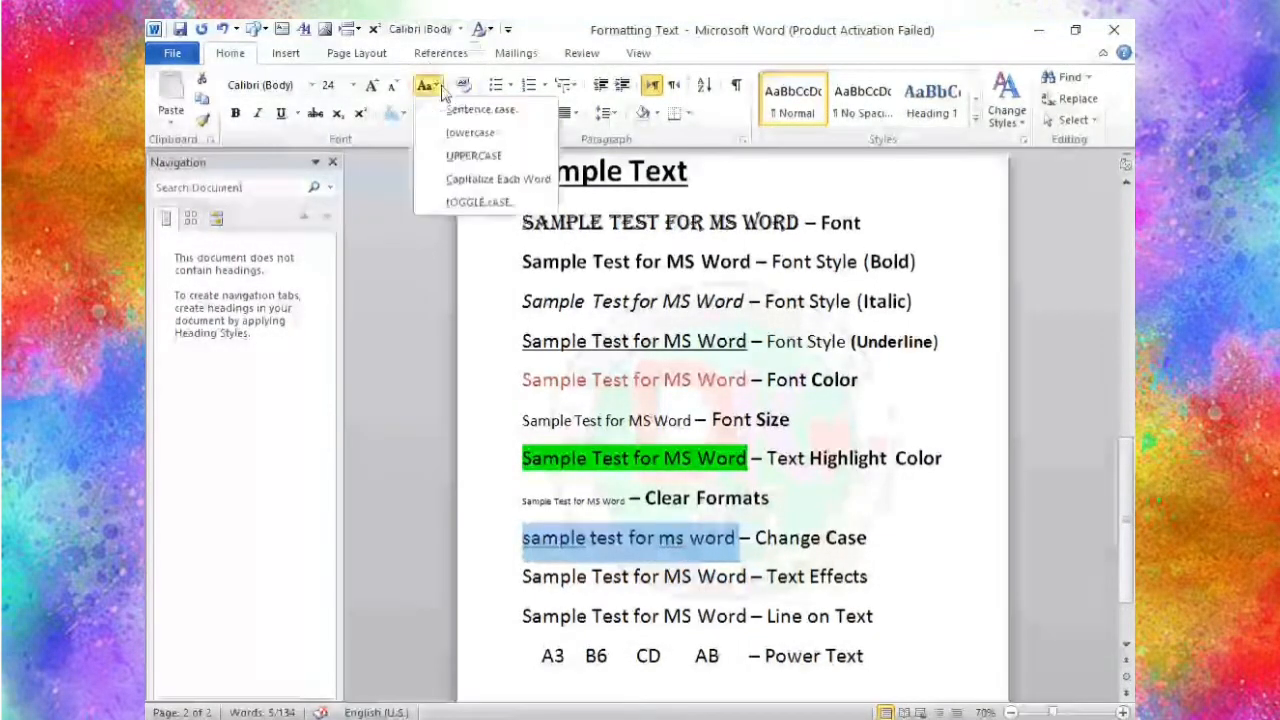
{"action": "left_click", "coordinate": [474, 156]}
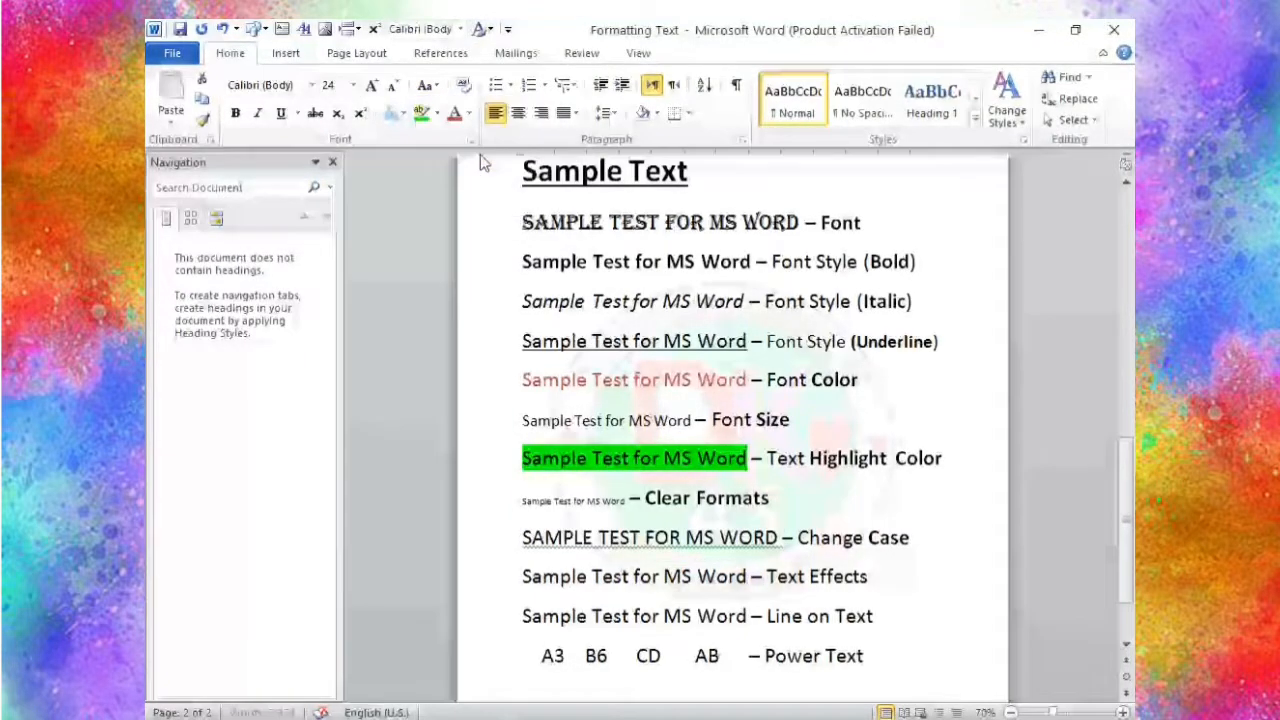
Set the sample phrase in the Change Case line to Capitalize Each Word and deselect it.
{"action": "left_click", "coordinate": [428, 86]}
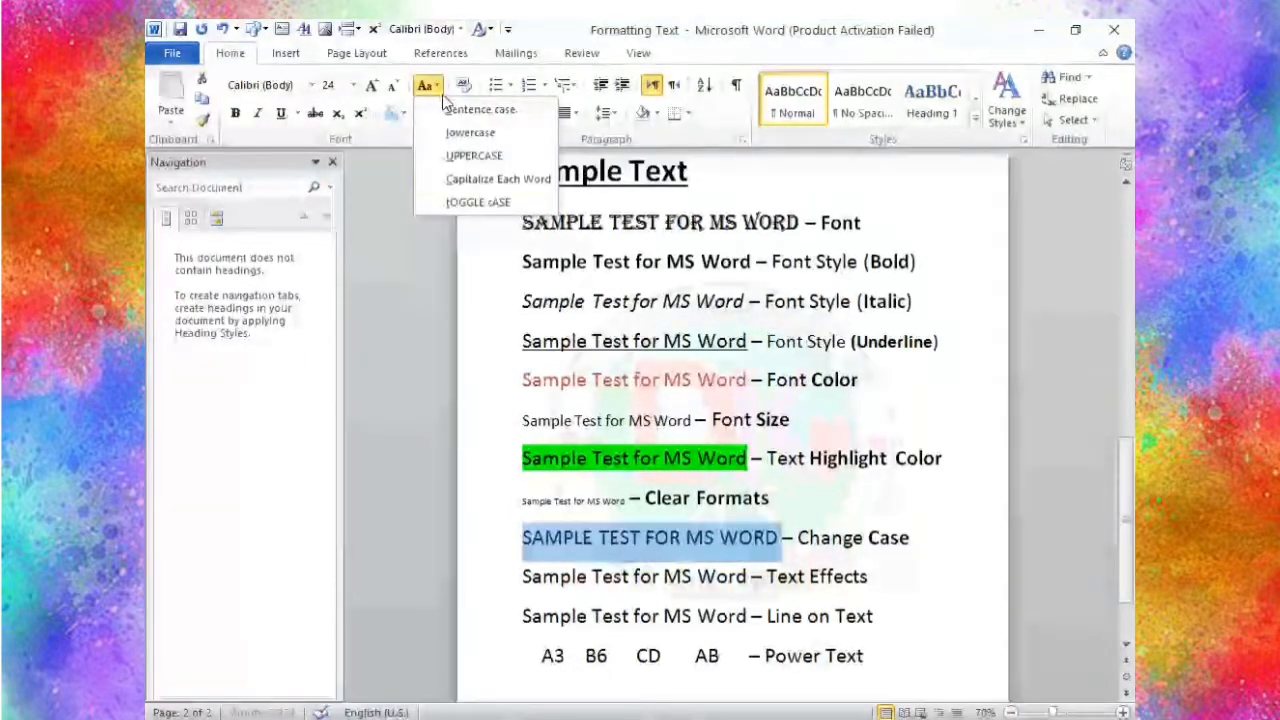
{"action": "left_click", "coordinate": [480, 179]}
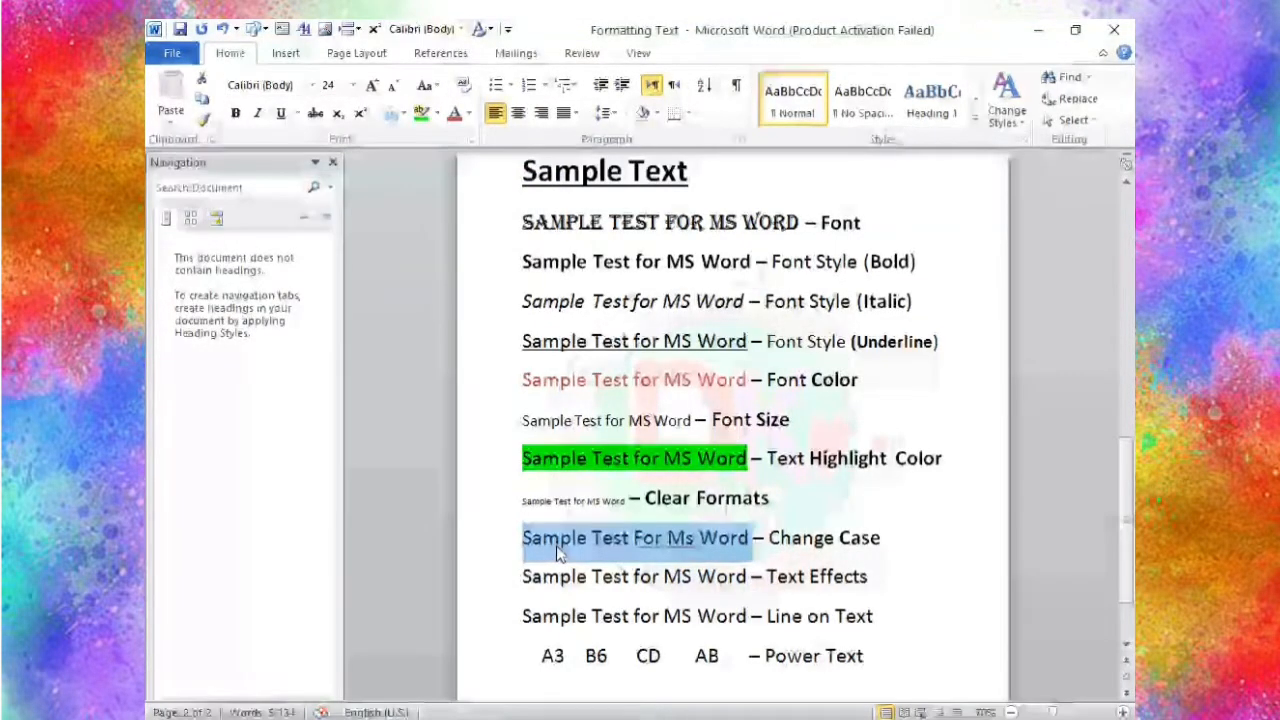
{"action": "left_click", "coordinate": [949, 540]}
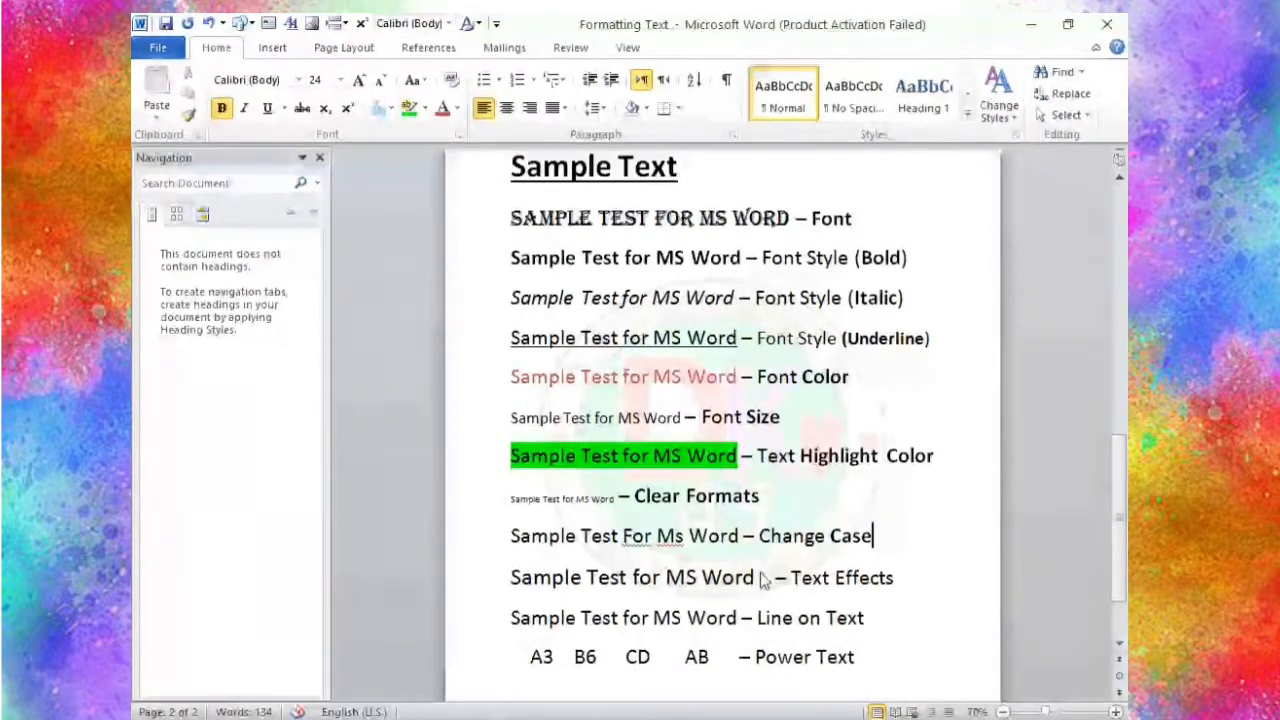
Apply the solid blue gradient preset text effect to the sample phrase in the Text Effects line.
{"action": "left_click_drag", "start_coordinate": [772, 578], "coordinate": [546, 598]}
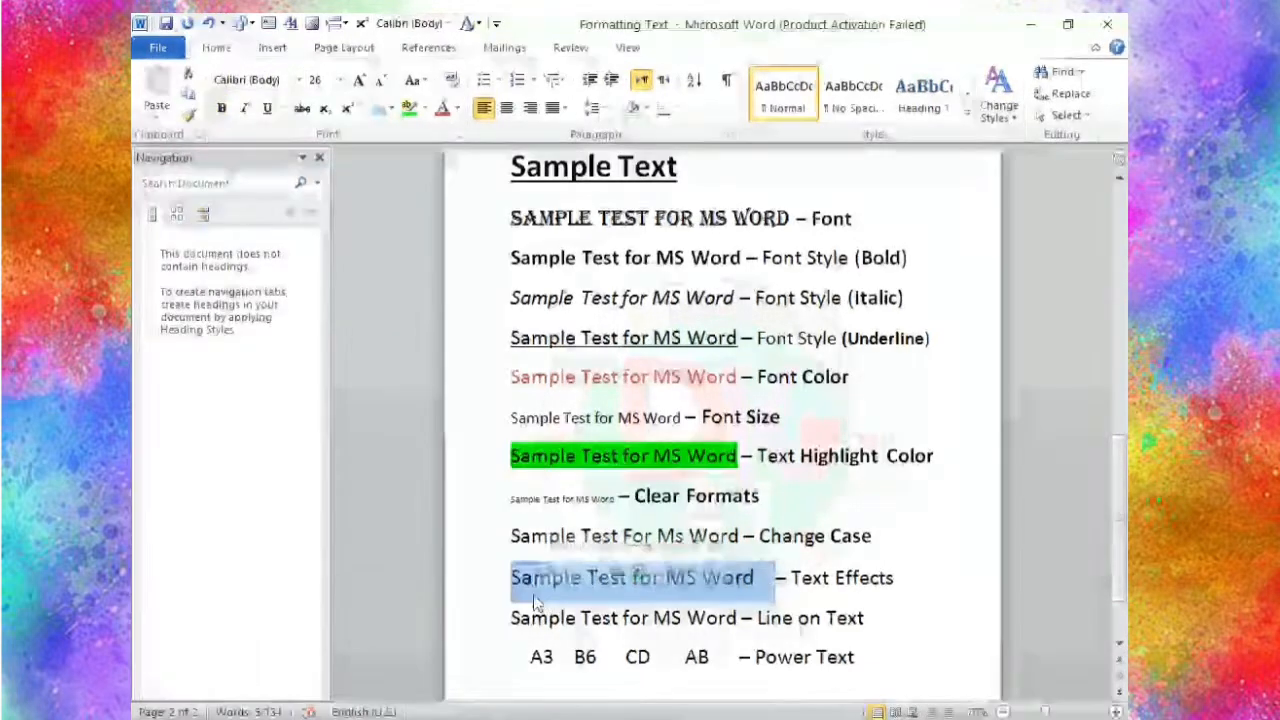
{"action": "left_click", "coordinate": [391, 108]}
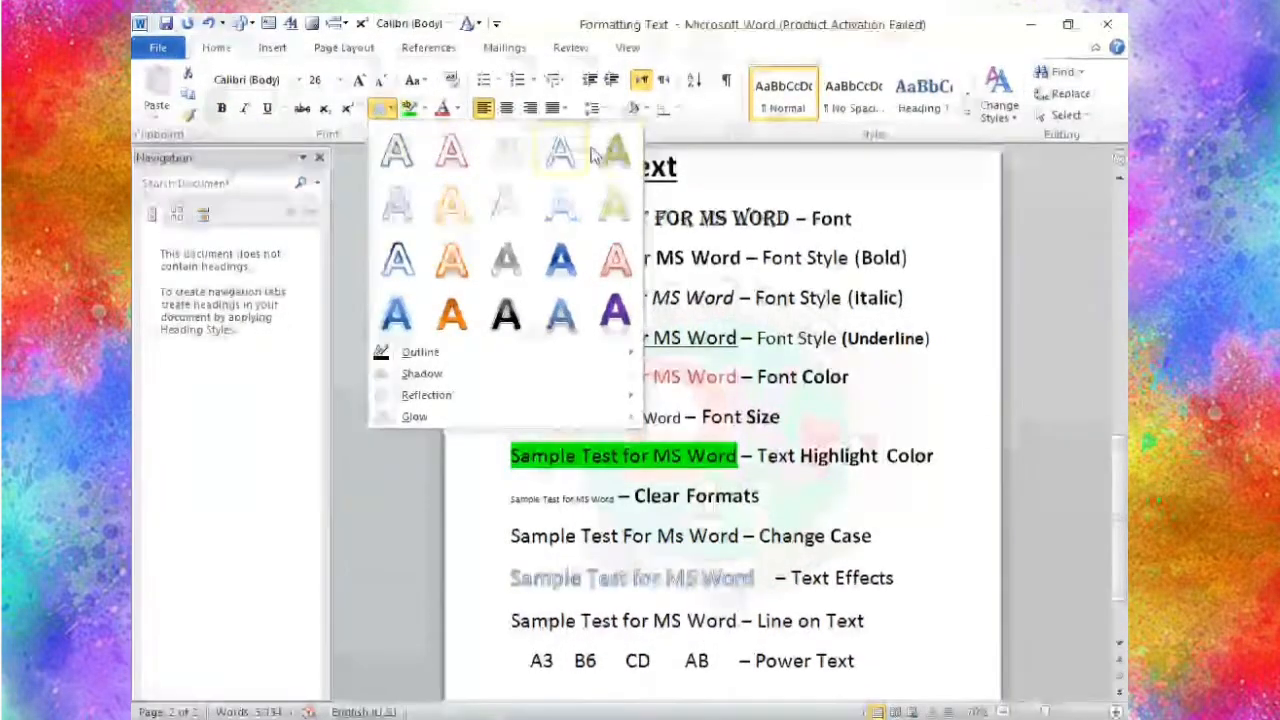
{"action": "left_click", "coordinate": [560, 263]}
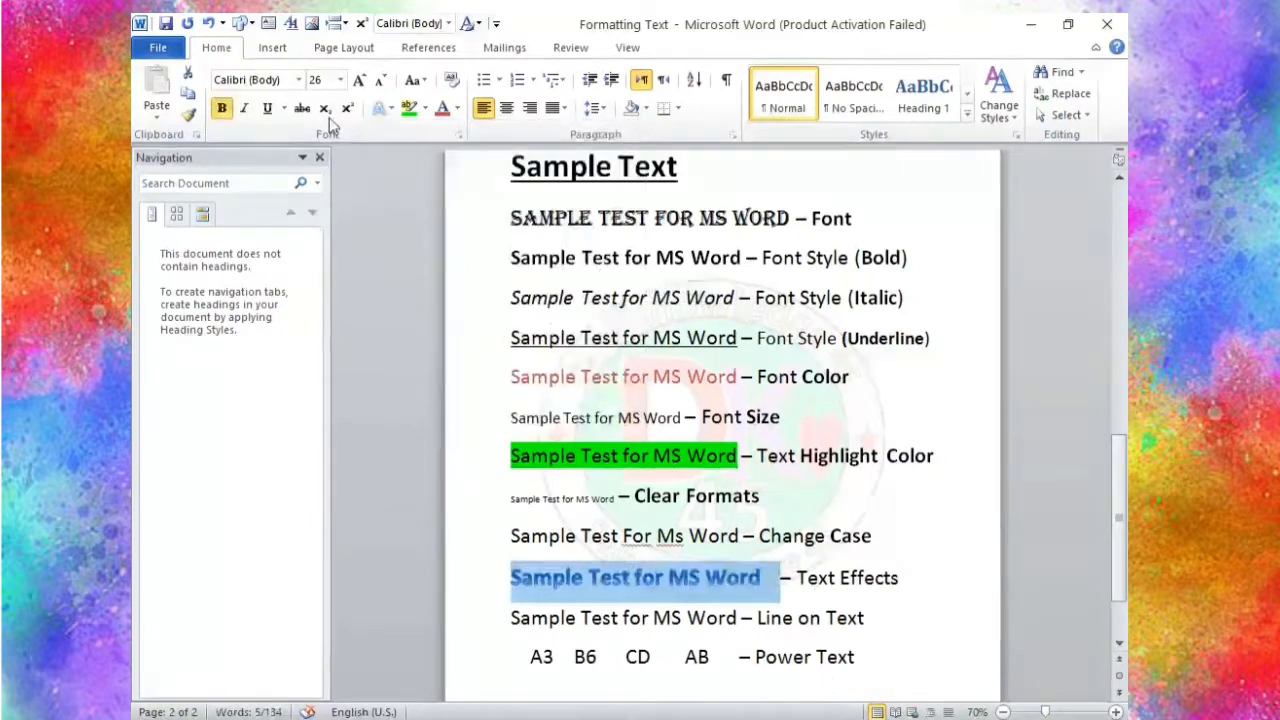
Review the outline, shadow and reflection effects, and add a red glow to the sample phrase in the Text Effects line.
{"action": "left_click", "coordinate": [380, 108]}
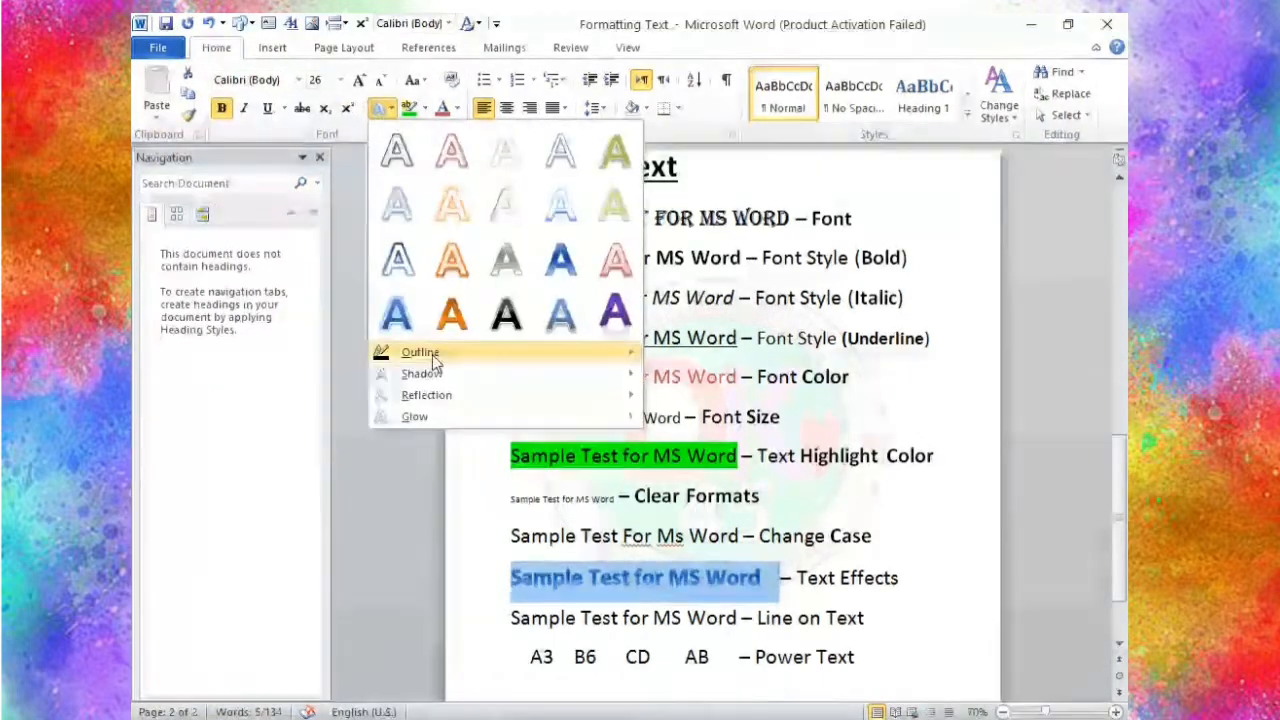
{"action": "mouse_move", "coordinate": [410, 352]}
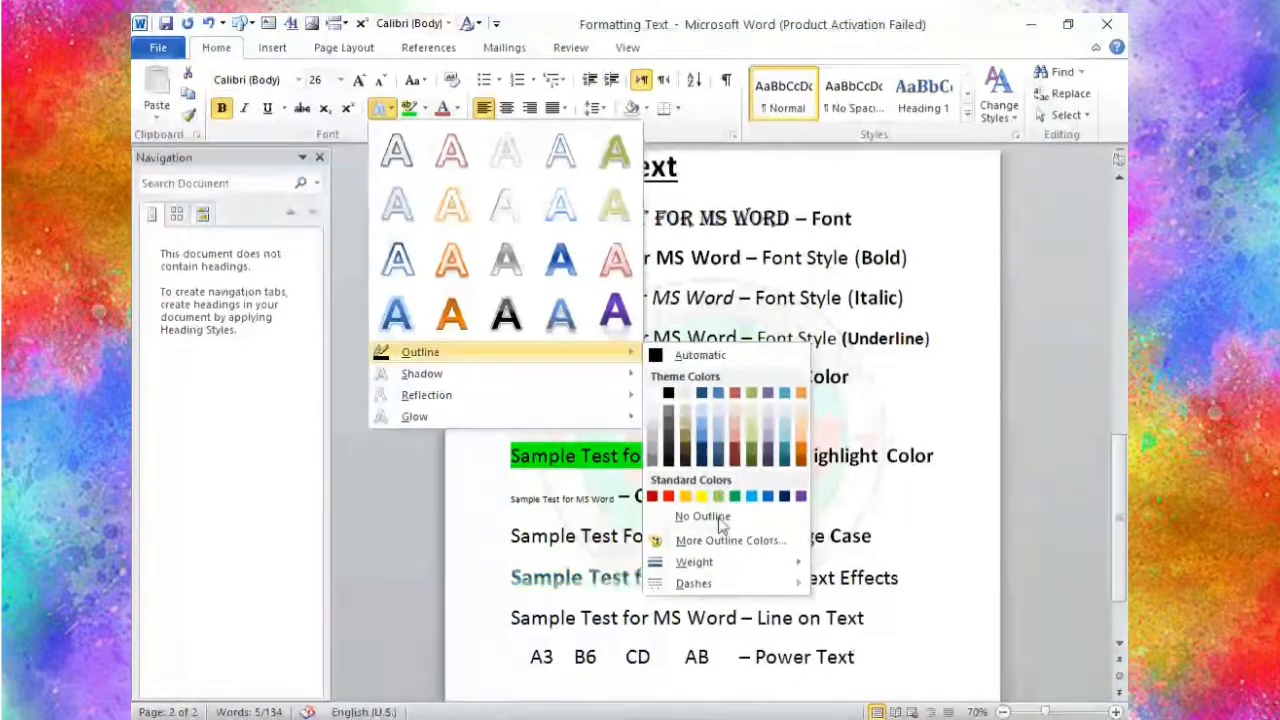
{"action": "mouse_move", "coordinate": [694, 568]}
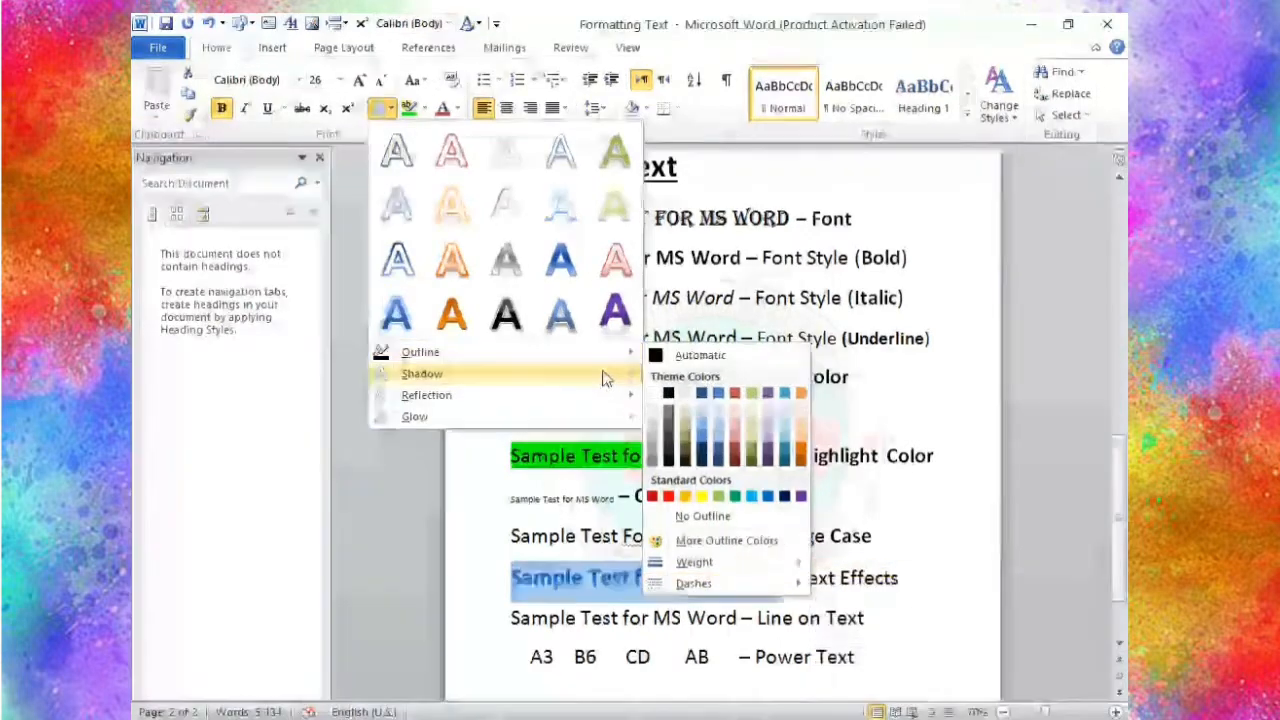
{"action": "mouse_move", "coordinate": [605, 374]}
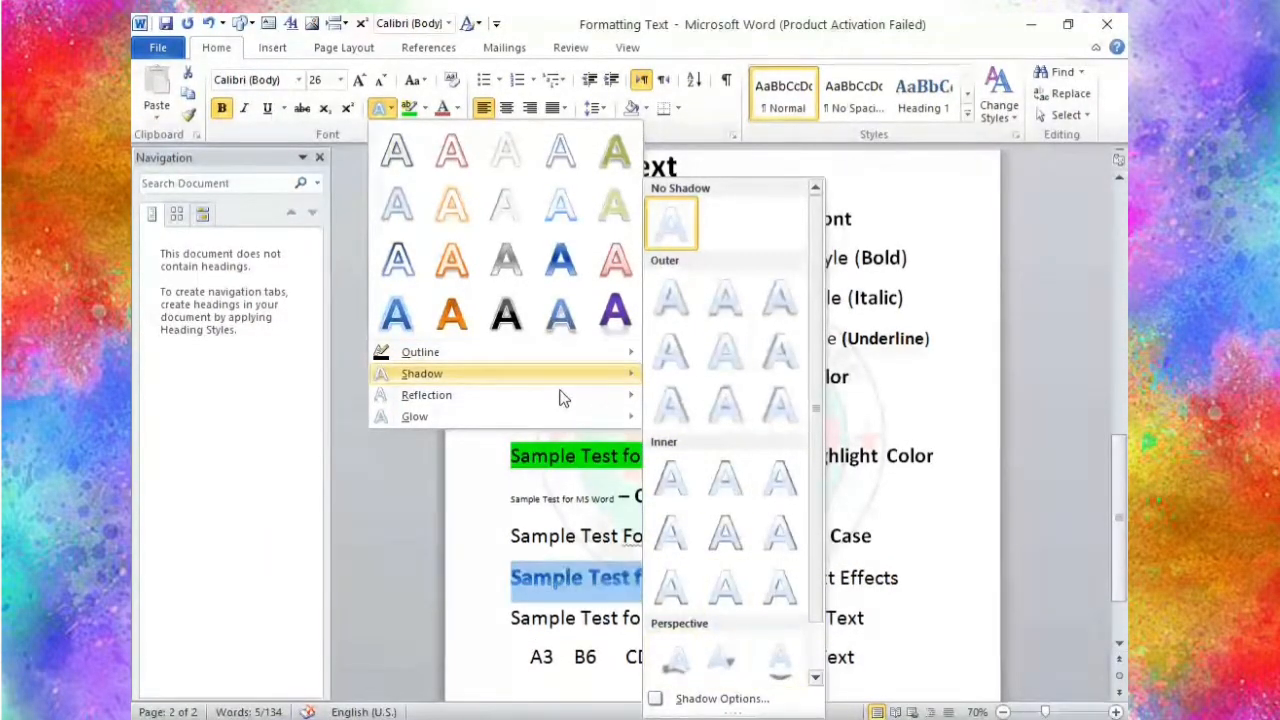
{"action": "mouse_move", "coordinate": [634, 398]}
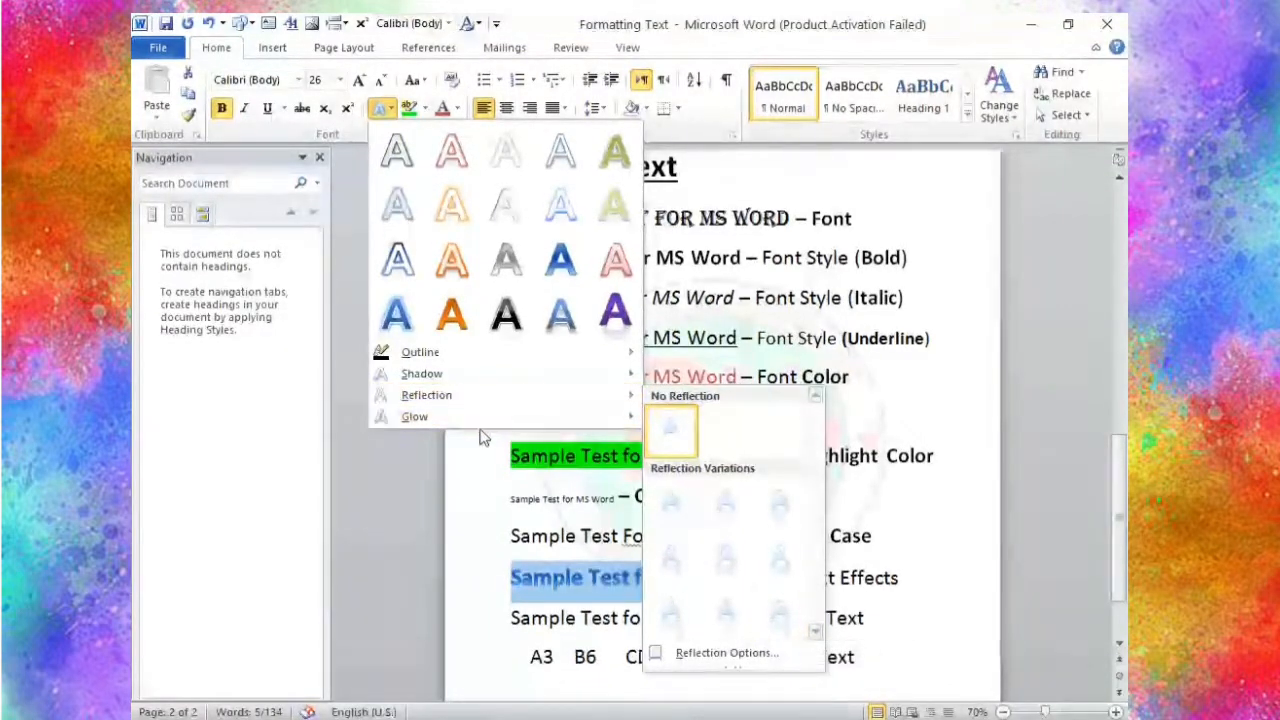
{"action": "mouse_move", "coordinate": [640, 428]}
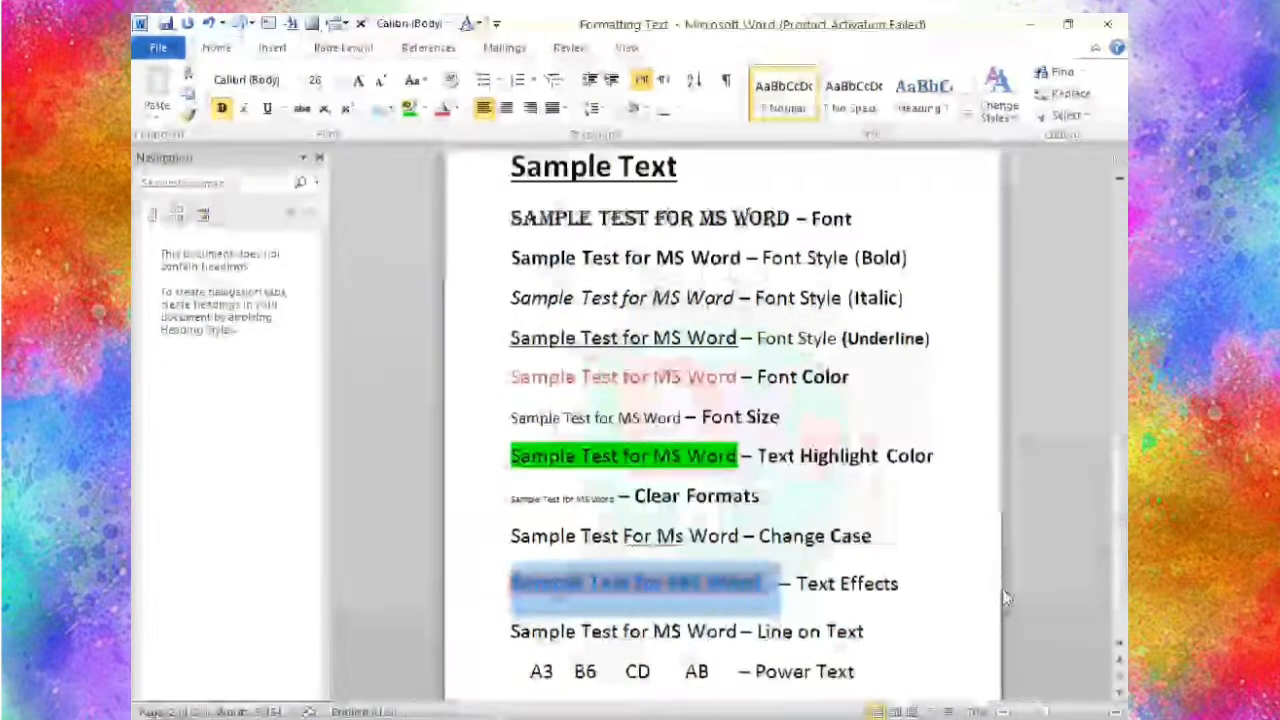
{"action": "left_click", "coordinate": [960, 603]}
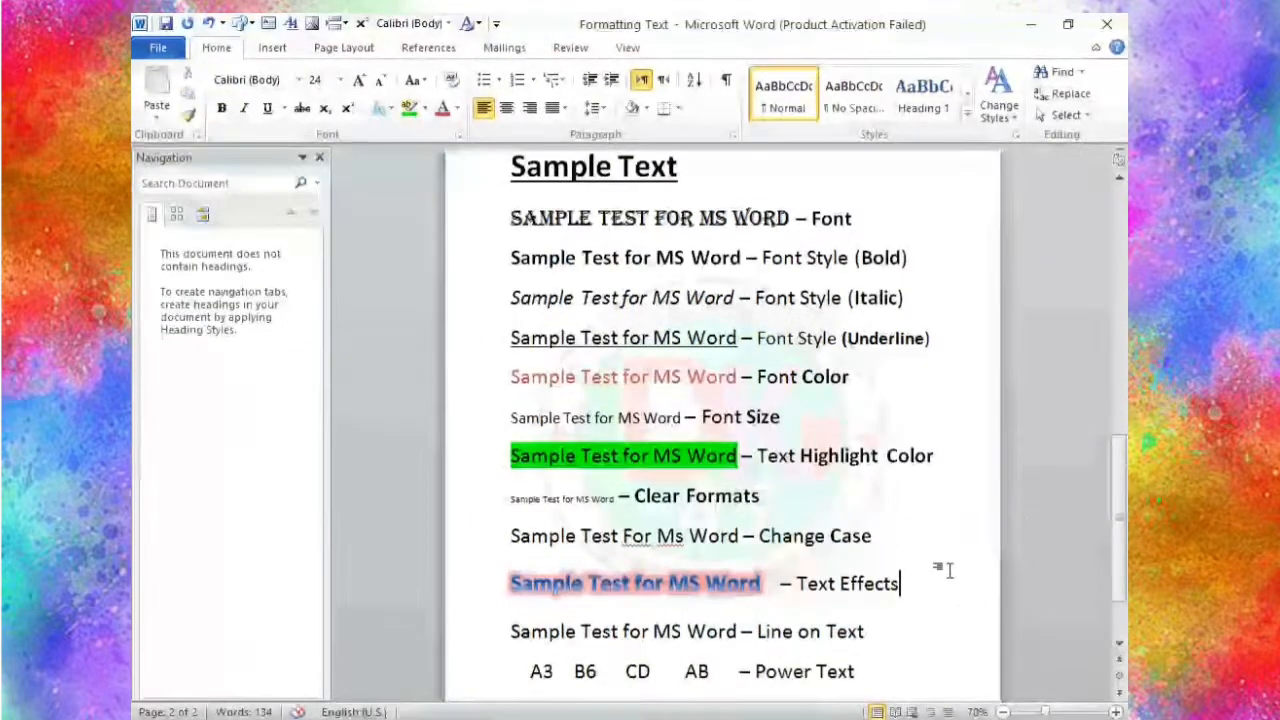
Strike through the sample phrase in the Line on Text line.
{"action": "mouse_move", "coordinate": [1119, 485]}
{"action": "left_mouse_down"}
{"action": "mouse_move", "coordinate": [1120, 514]}
{"action": "mouse_move", "coordinate": [1106, 520]}
{"action": "mouse_move", "coordinate": [1099, 495]}
{"action": "left_mouse_up"}
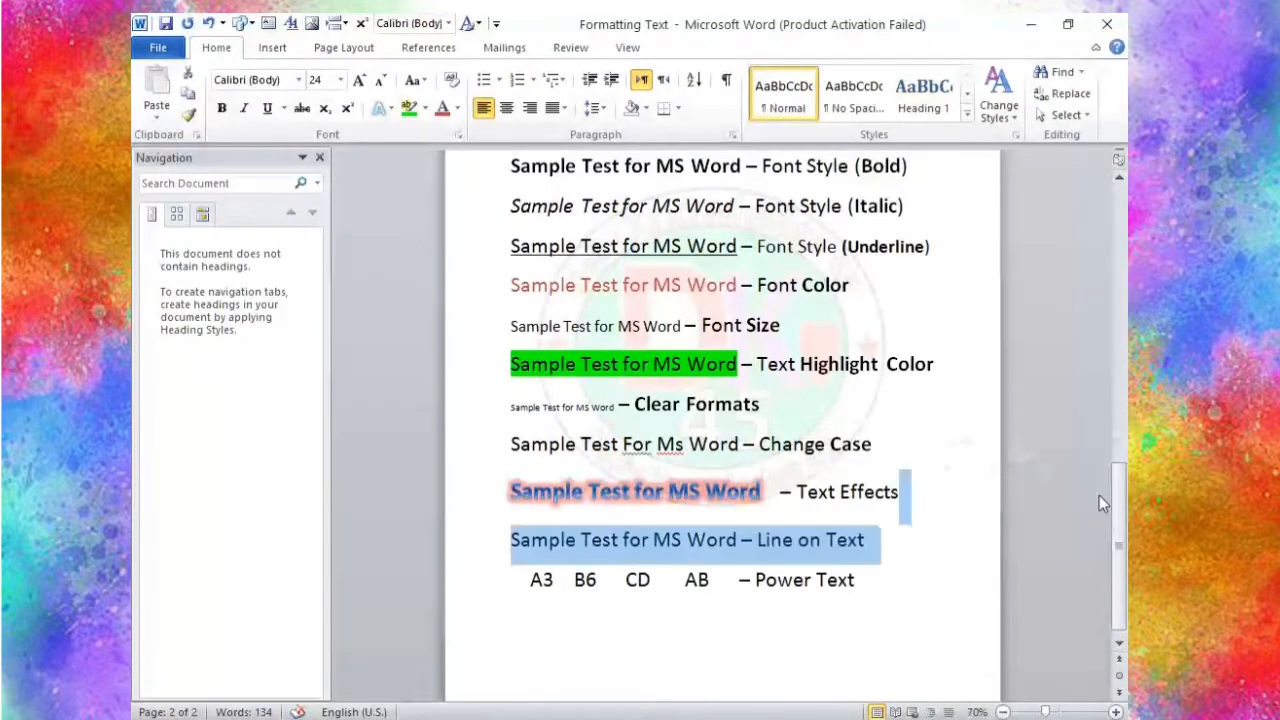
{"action": "left_click", "coordinate": [879, 570]}
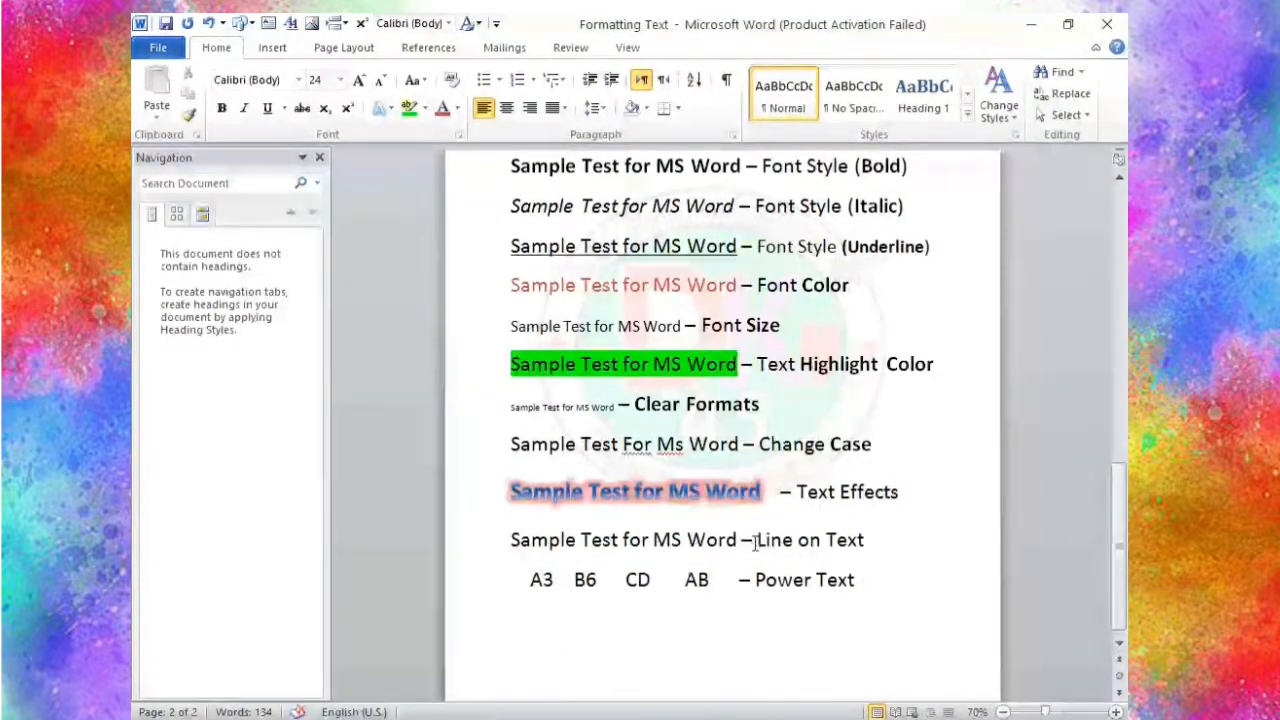
{"action": "left_click_drag", "start_coordinate": [738, 541], "coordinate": [541, 560]}
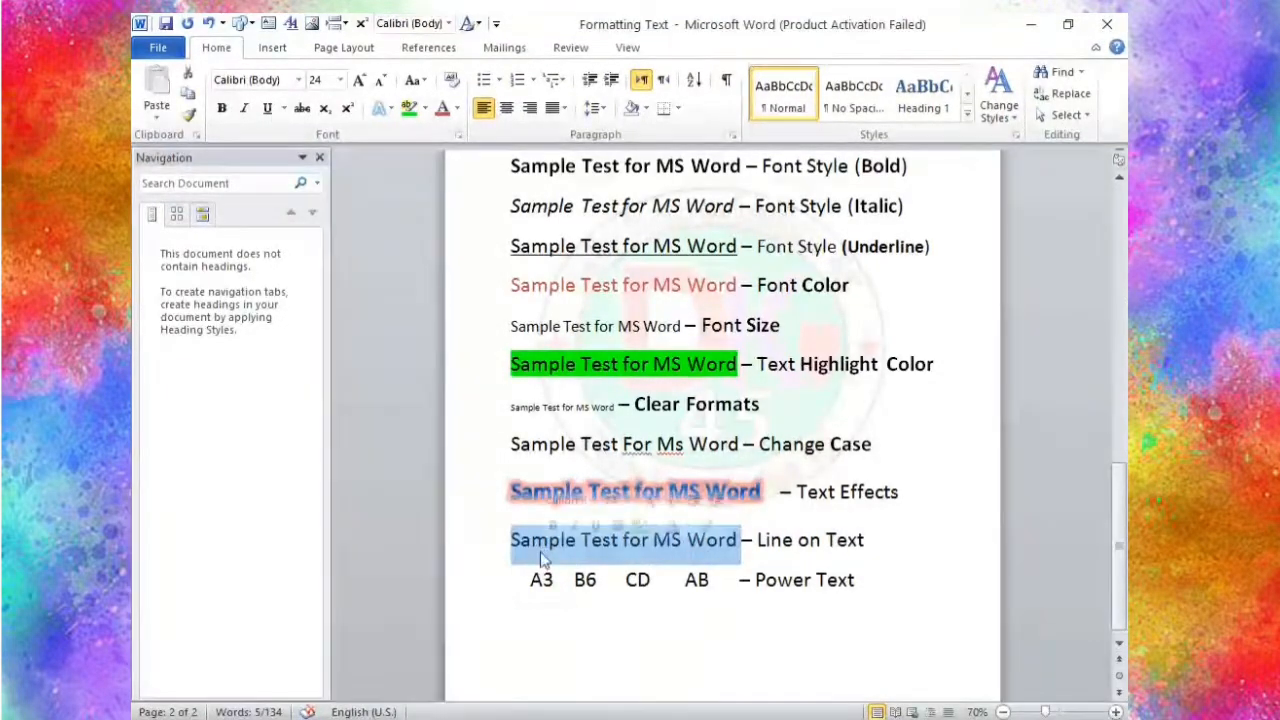
{"action": "left_click", "coordinate": [303, 109]}
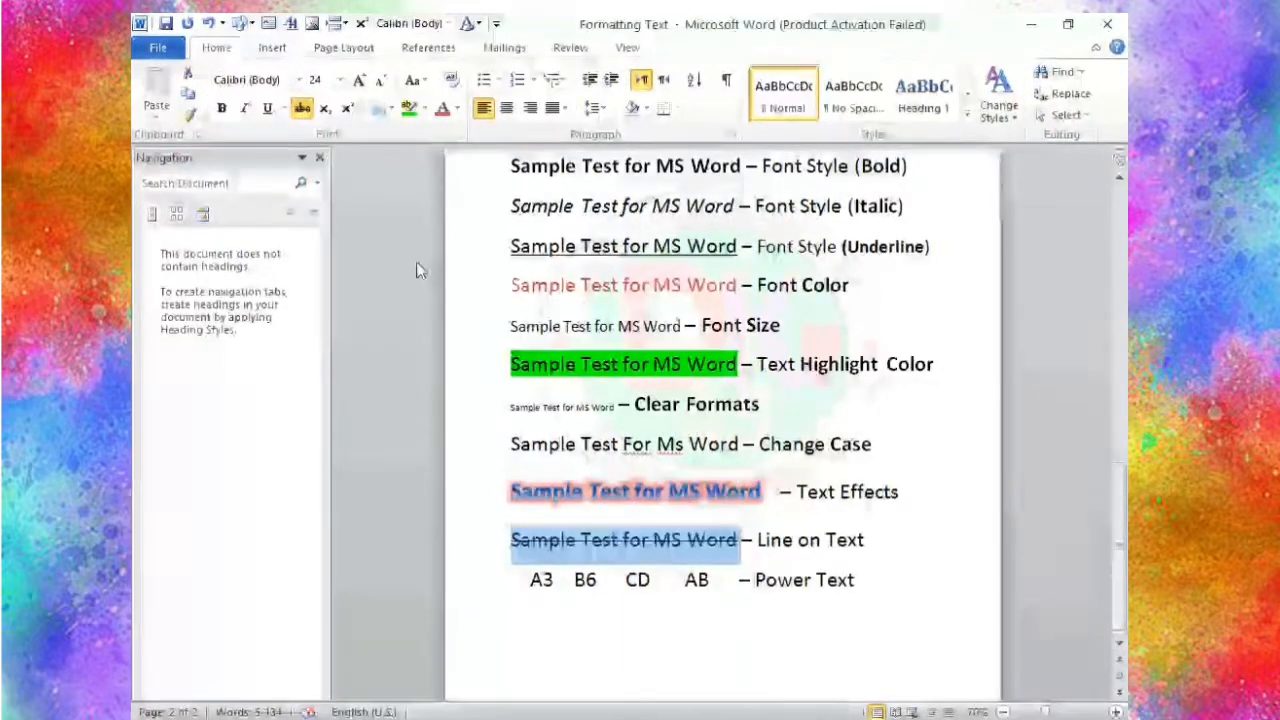
In the Power Text line, make the 3 of A3 superscript and the 6 of B6 subscript.
{"action": "left_click", "coordinate": [541, 580]}
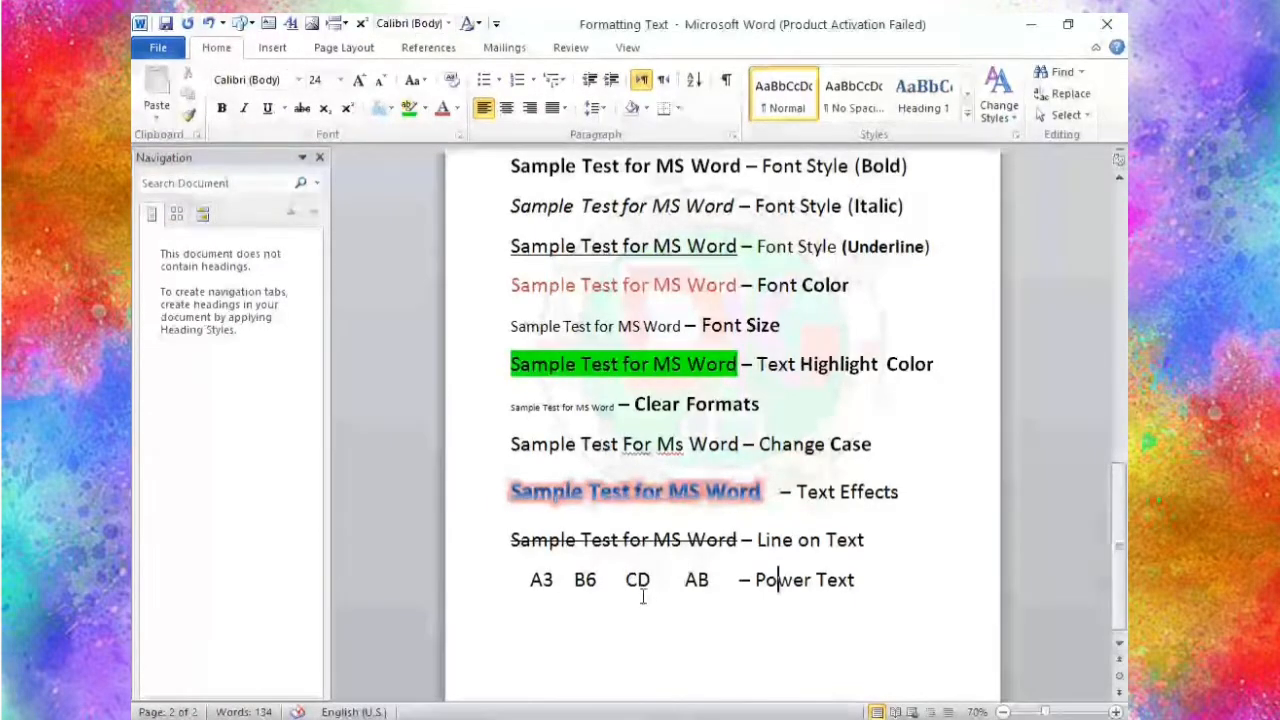
{"action": "left_click_drag", "start_coordinate": [552, 579], "coordinate": [545, 582]}
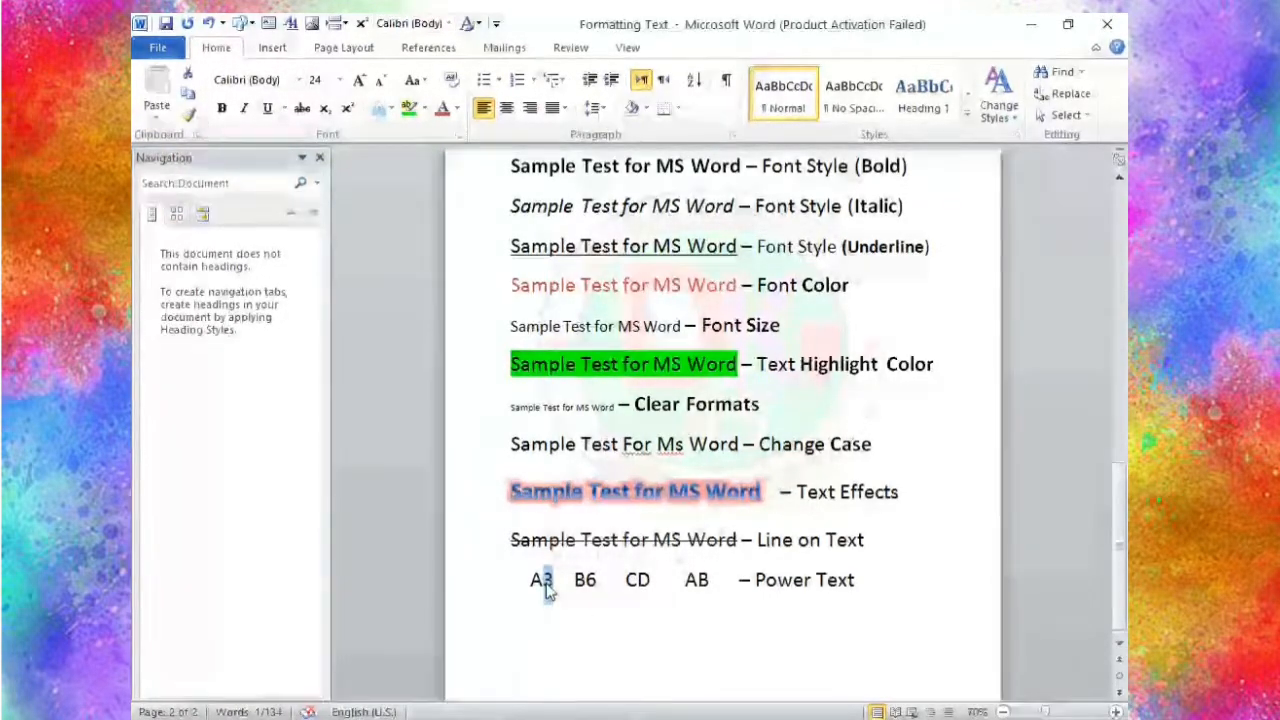
{"action": "left_click", "coordinate": [349, 111]}
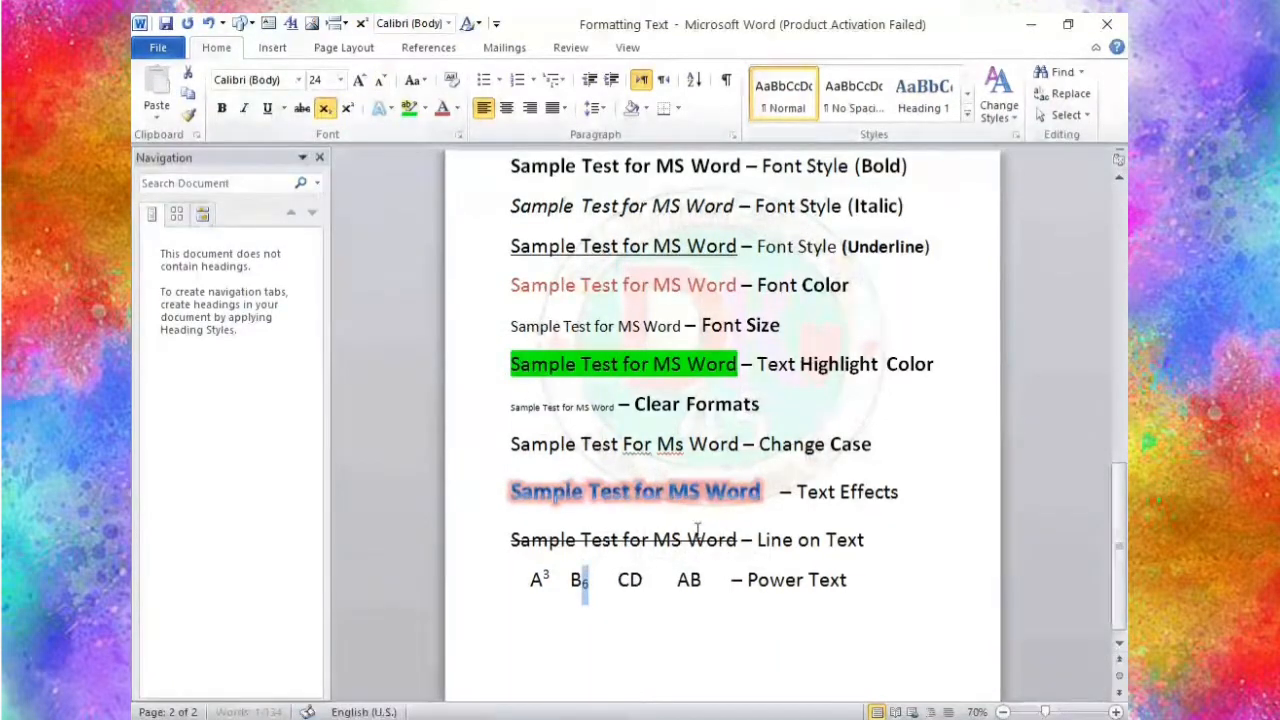
{"action": "left_click", "coordinate": [619, 615]}
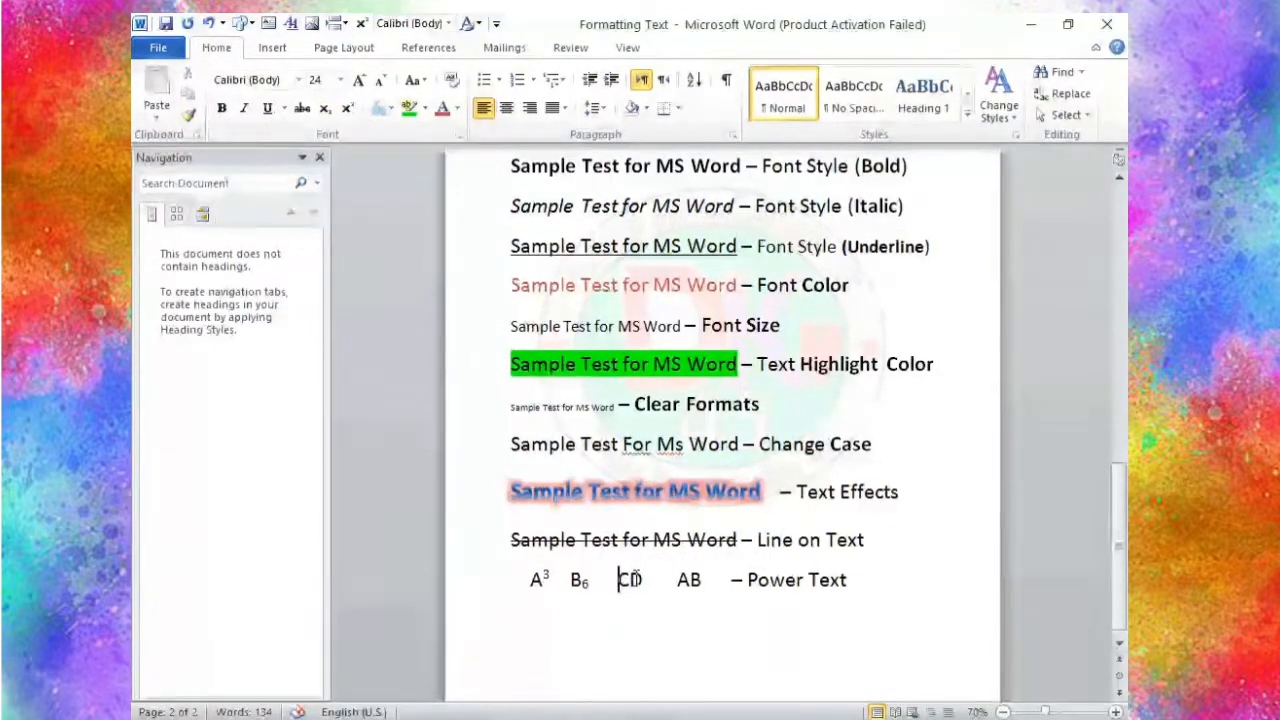
In the Power Text line, make the D of CD superscript and the B of AB subscript.
{"action": "left_click_drag", "start_coordinate": [630, 580], "coordinate": [650, 593]}
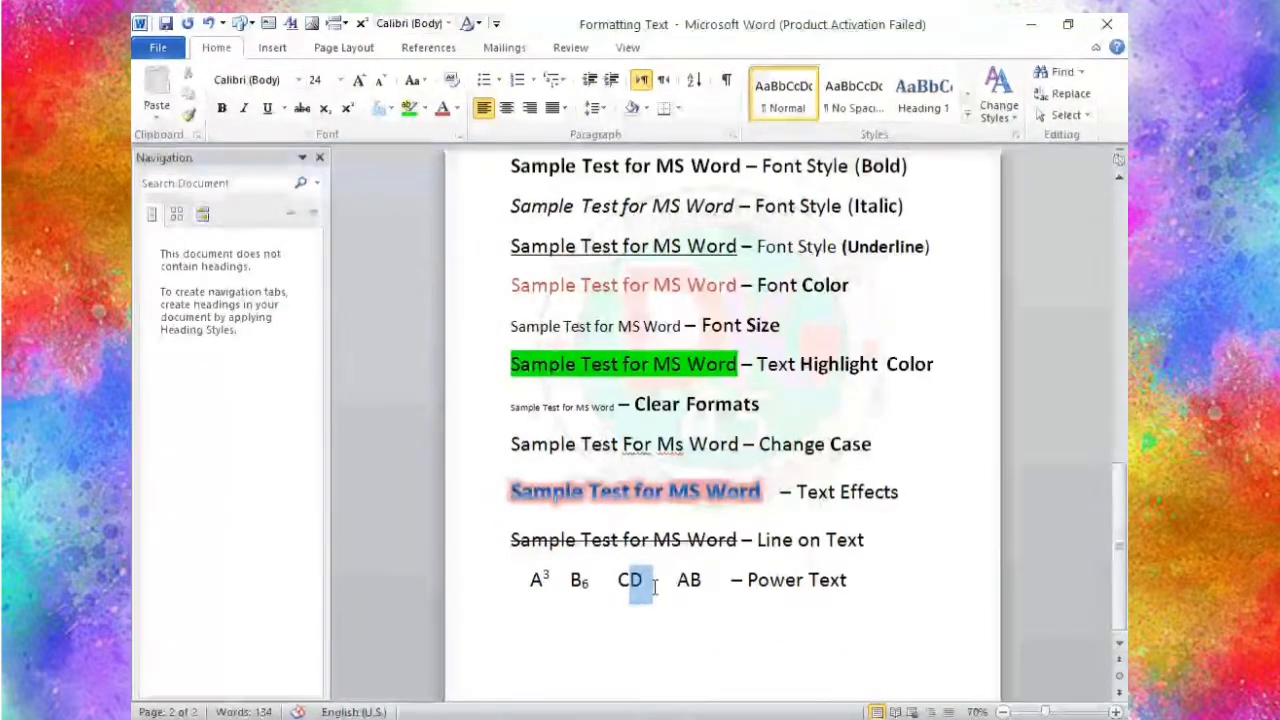
{"action": "left_click", "coordinate": [347, 108]}
{"action": "left_click_drag", "start_coordinate": [682, 580], "coordinate": [696, 590]}
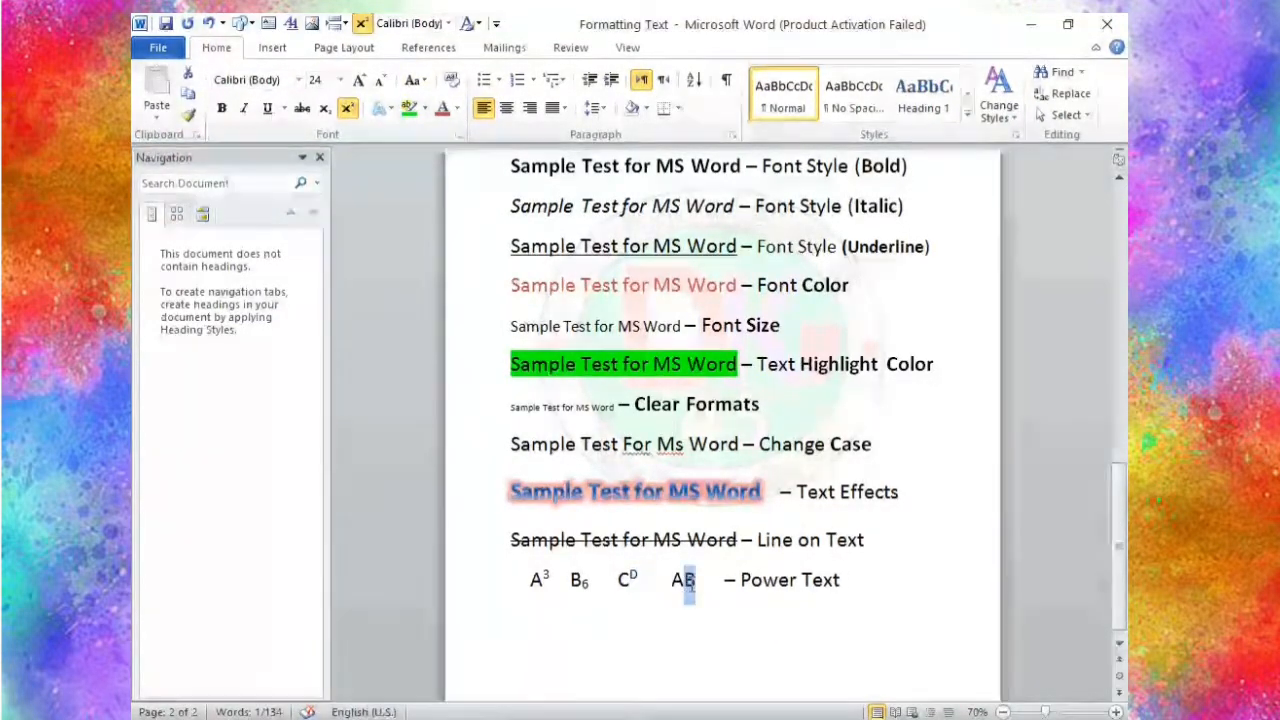
{"action": "left_click", "coordinate": [325, 108]}
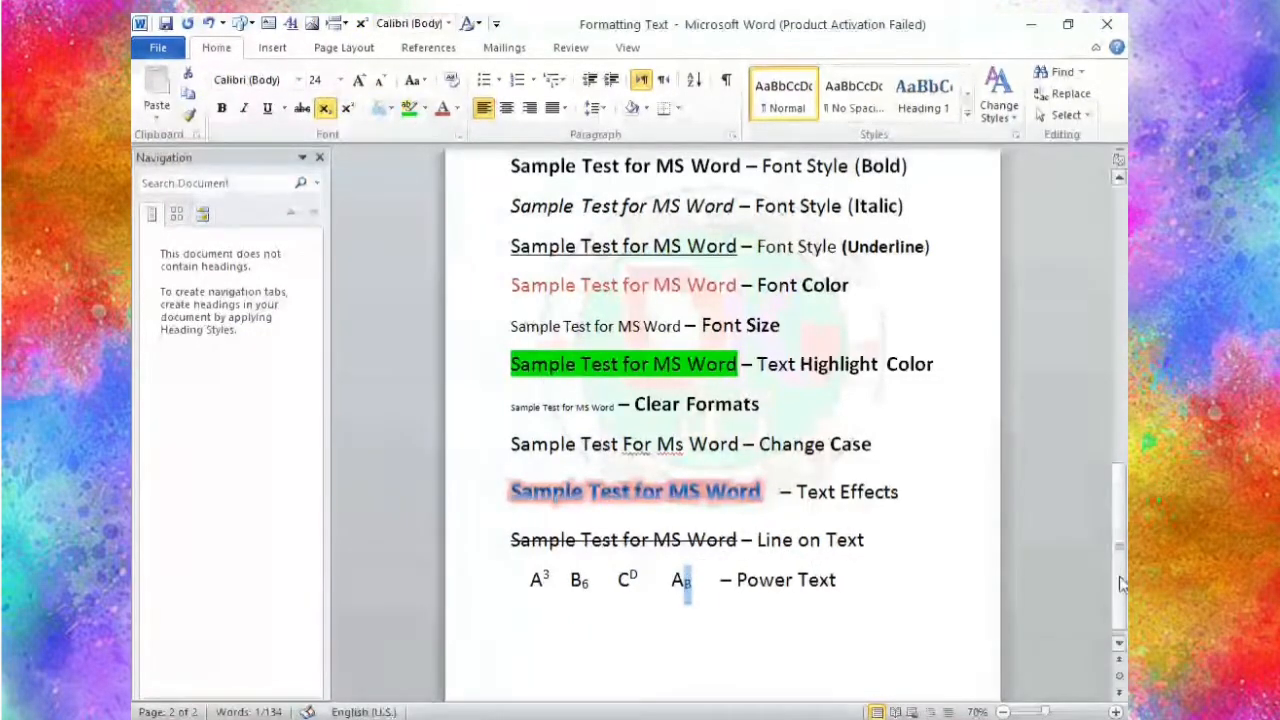
Return to the numbered list of formatting options on the document's first page to review it.
{"action": "left_click_drag", "start_coordinate": [1122, 560], "coordinate": [1124, 302]}
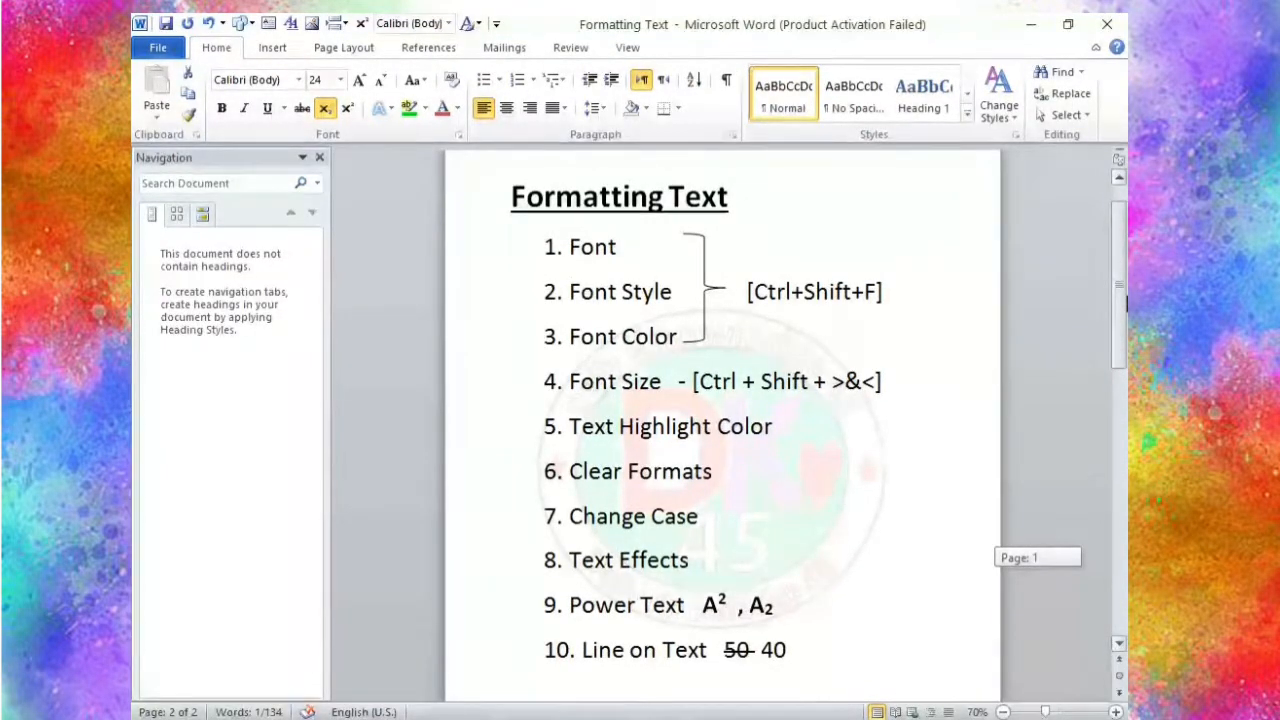
{"action": "left_click_drag", "start_coordinate": [1126, 300], "coordinate": [1124, 300]}
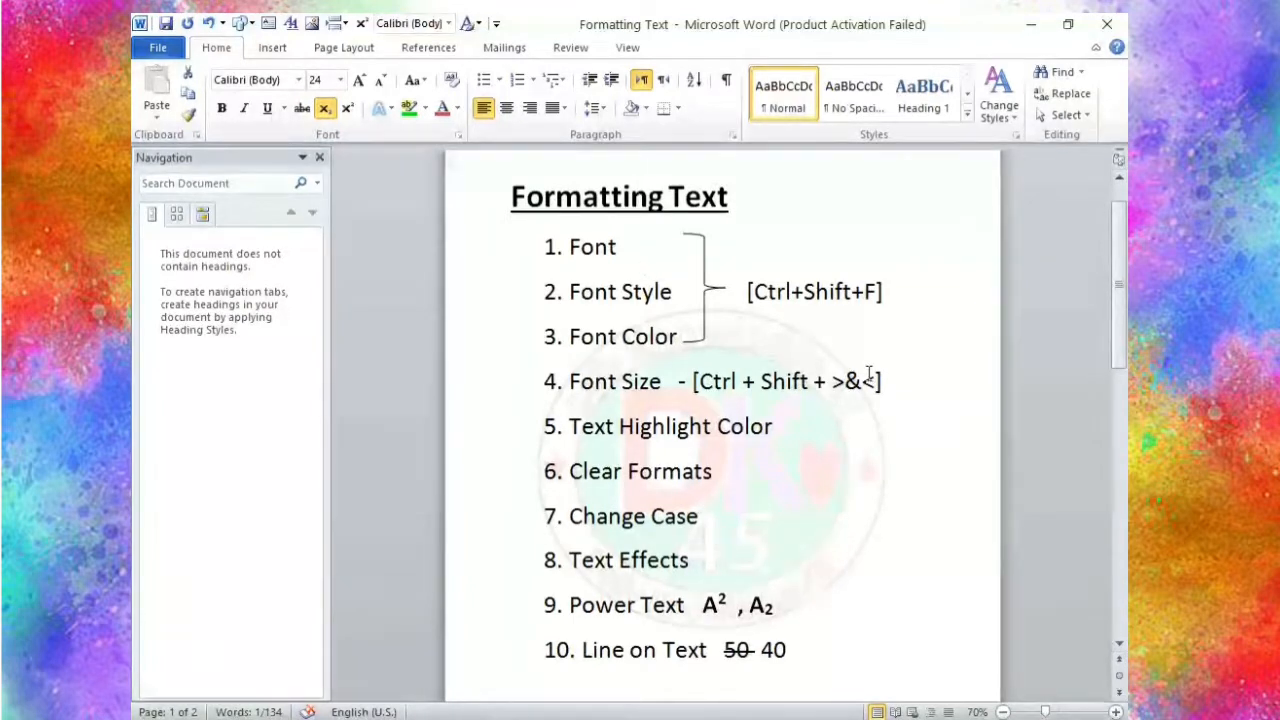